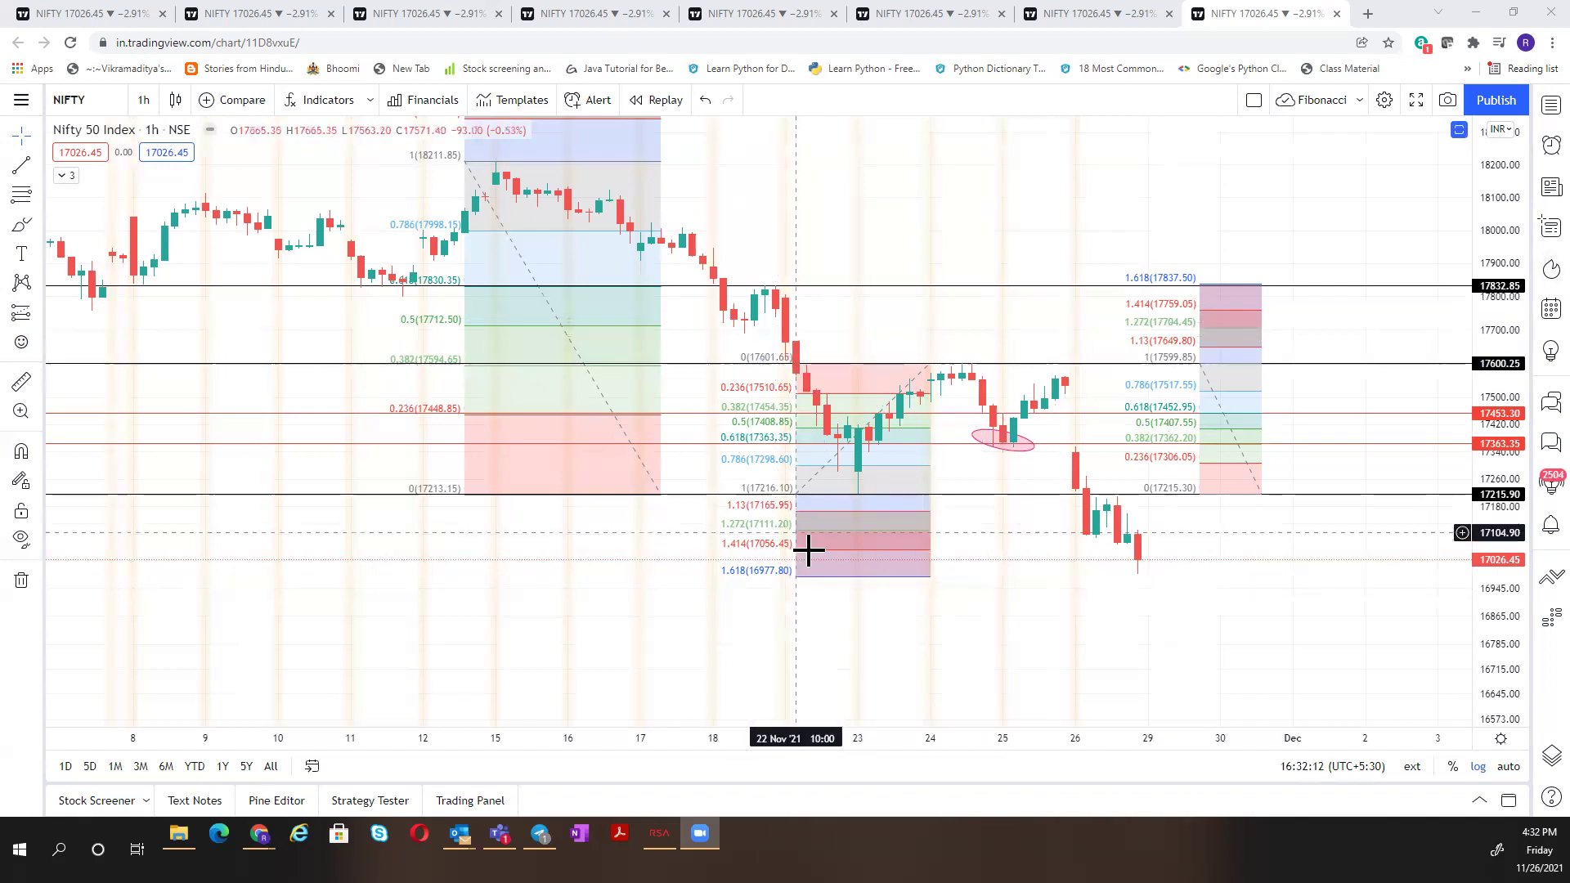
# - Move the large Fibonacci retracement's upper anchor to 12 Nov 15:00 at about 18211.25, and remove the horizontal line at 17453.30
pyautogui.click(804, 392)
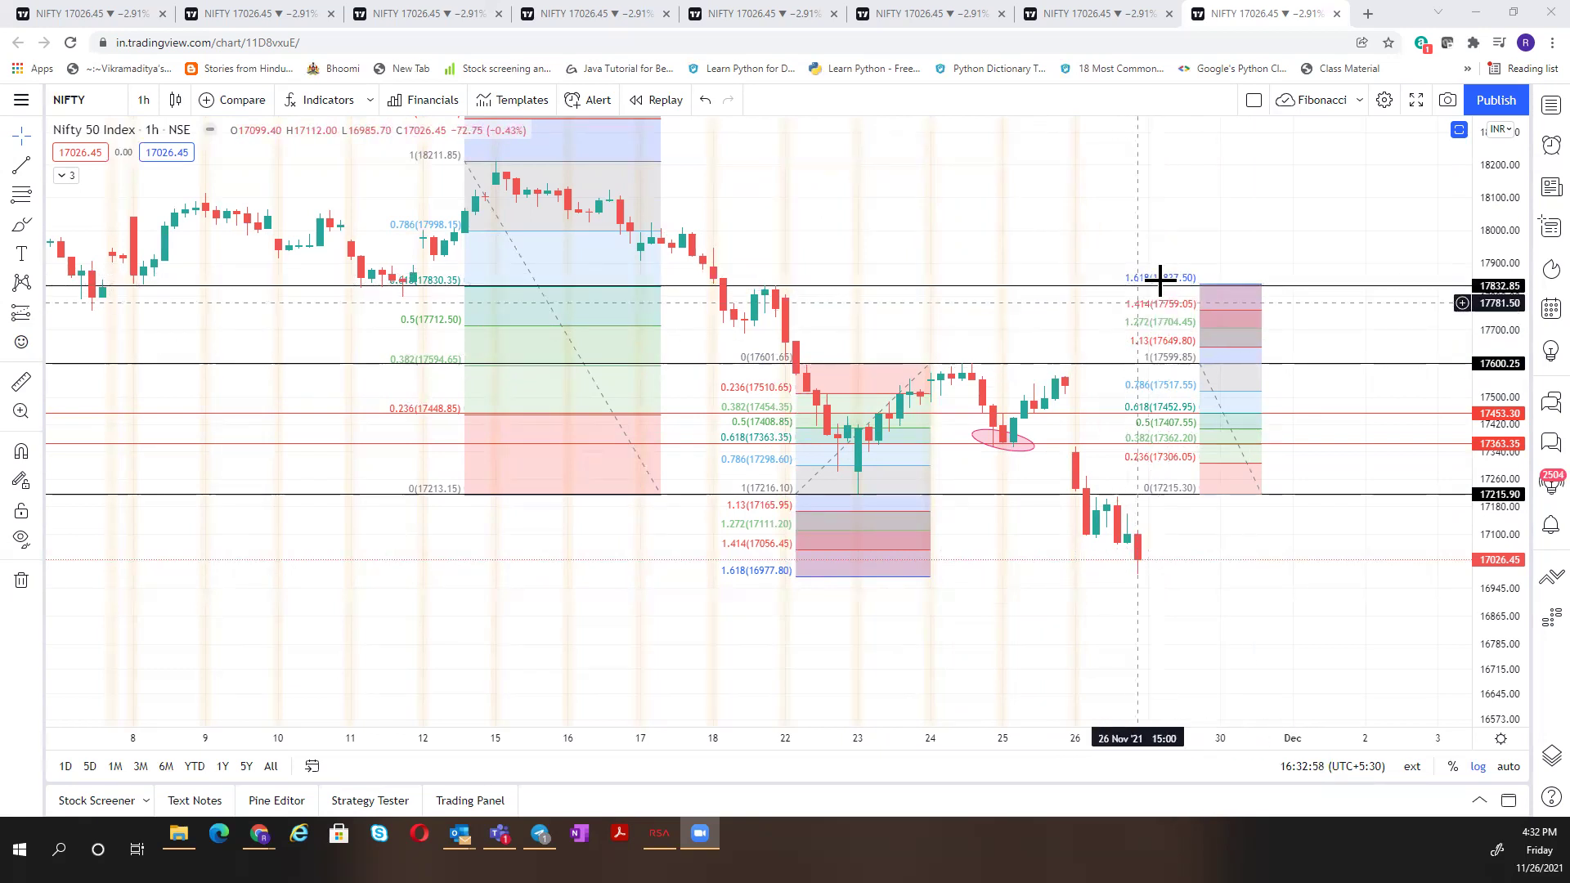
pyautogui.moveTo(462, 156); pyautogui.dragTo(486, 166)
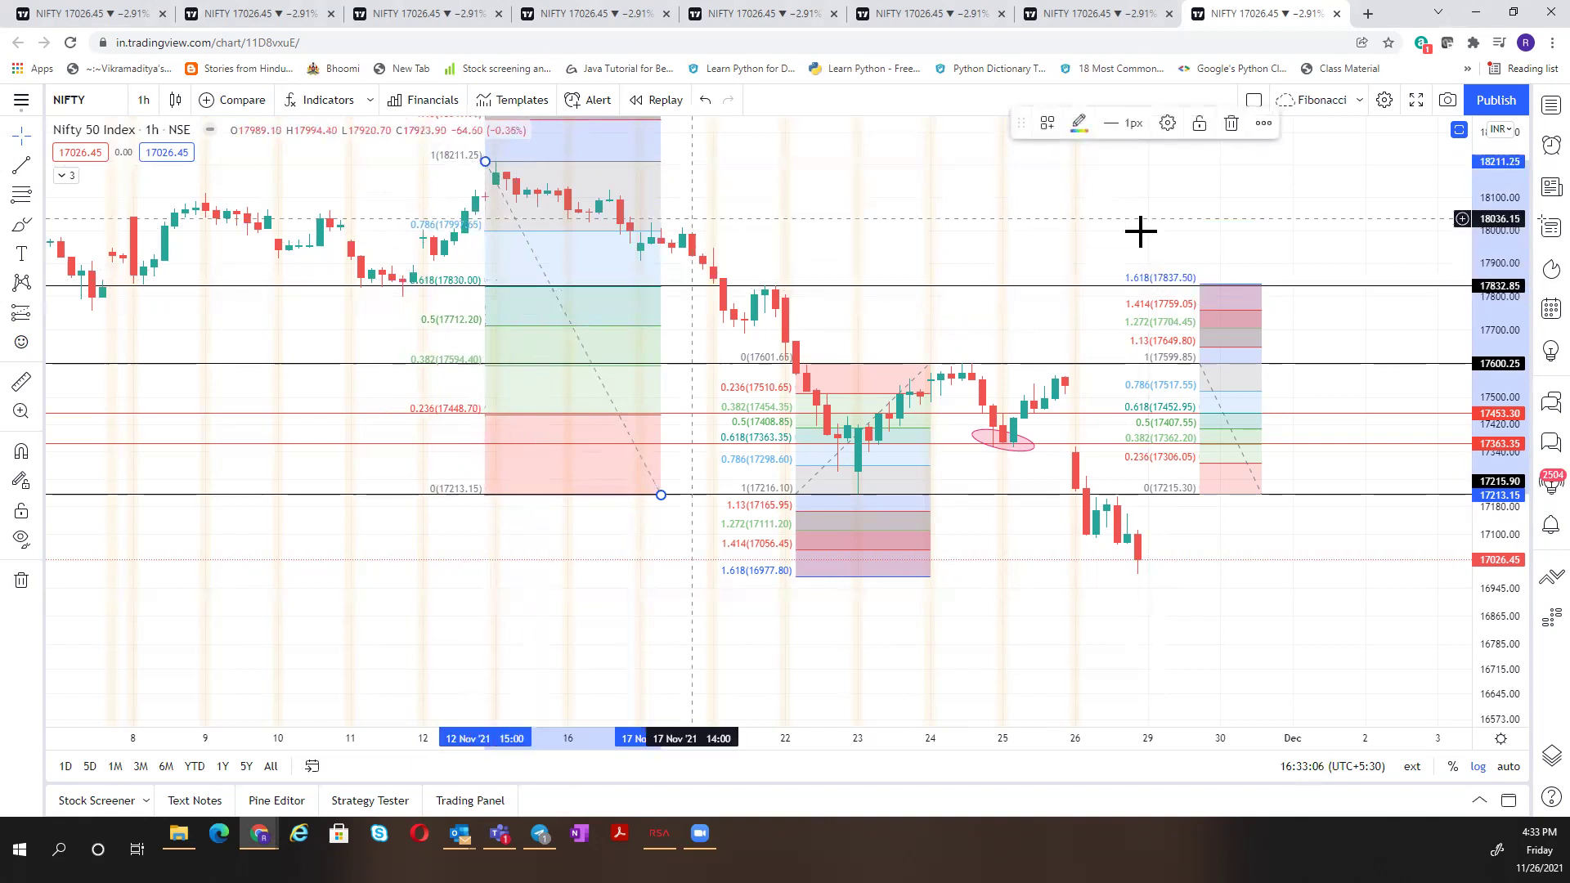
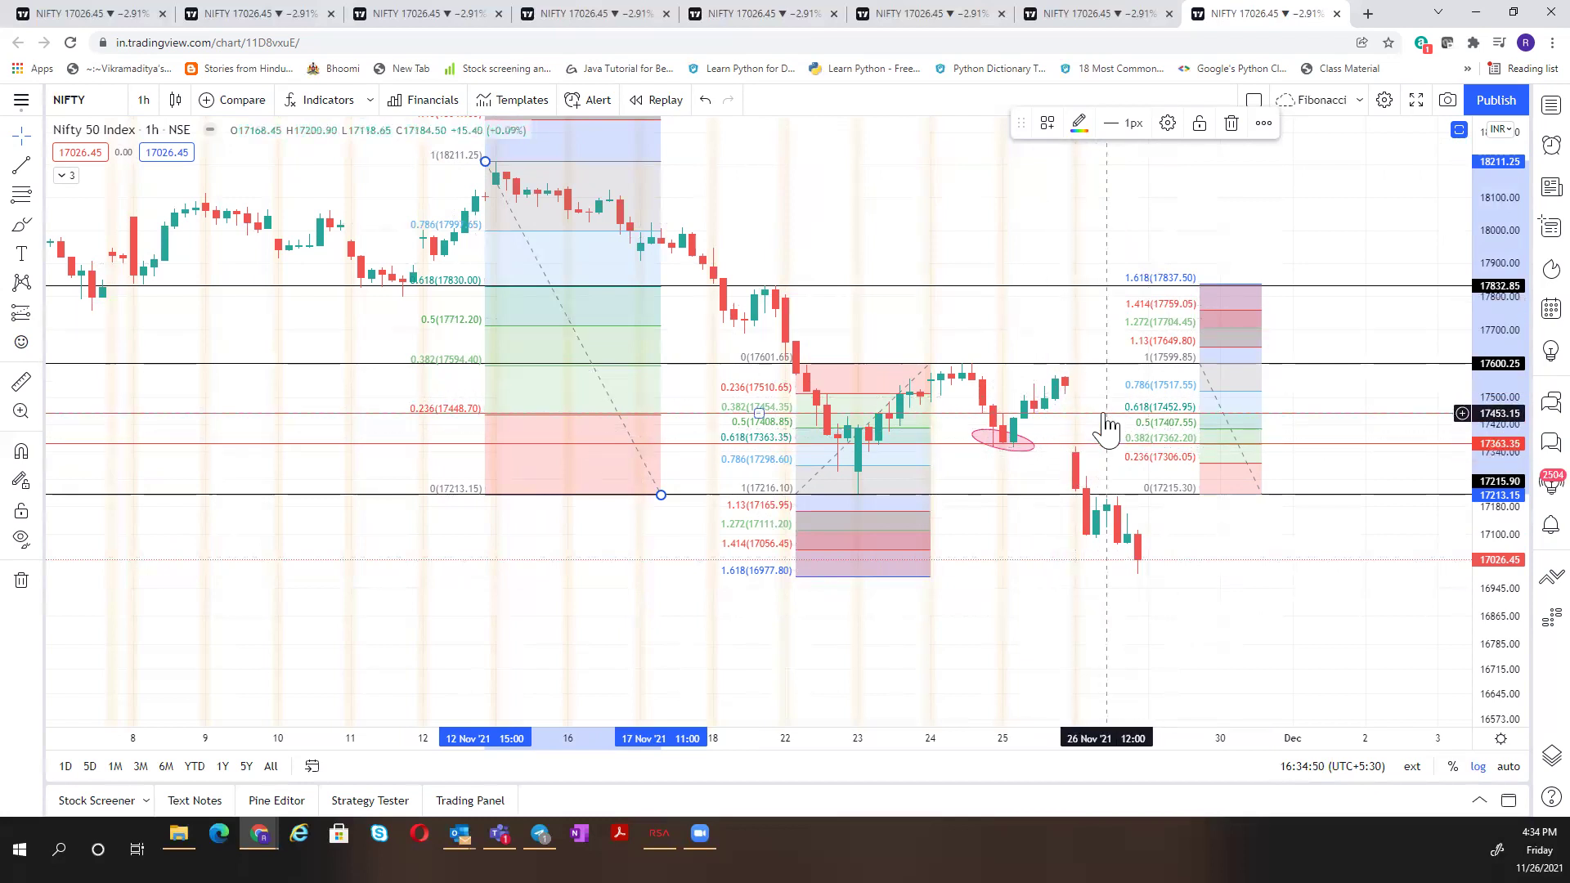
pyautogui.click(1105, 425)
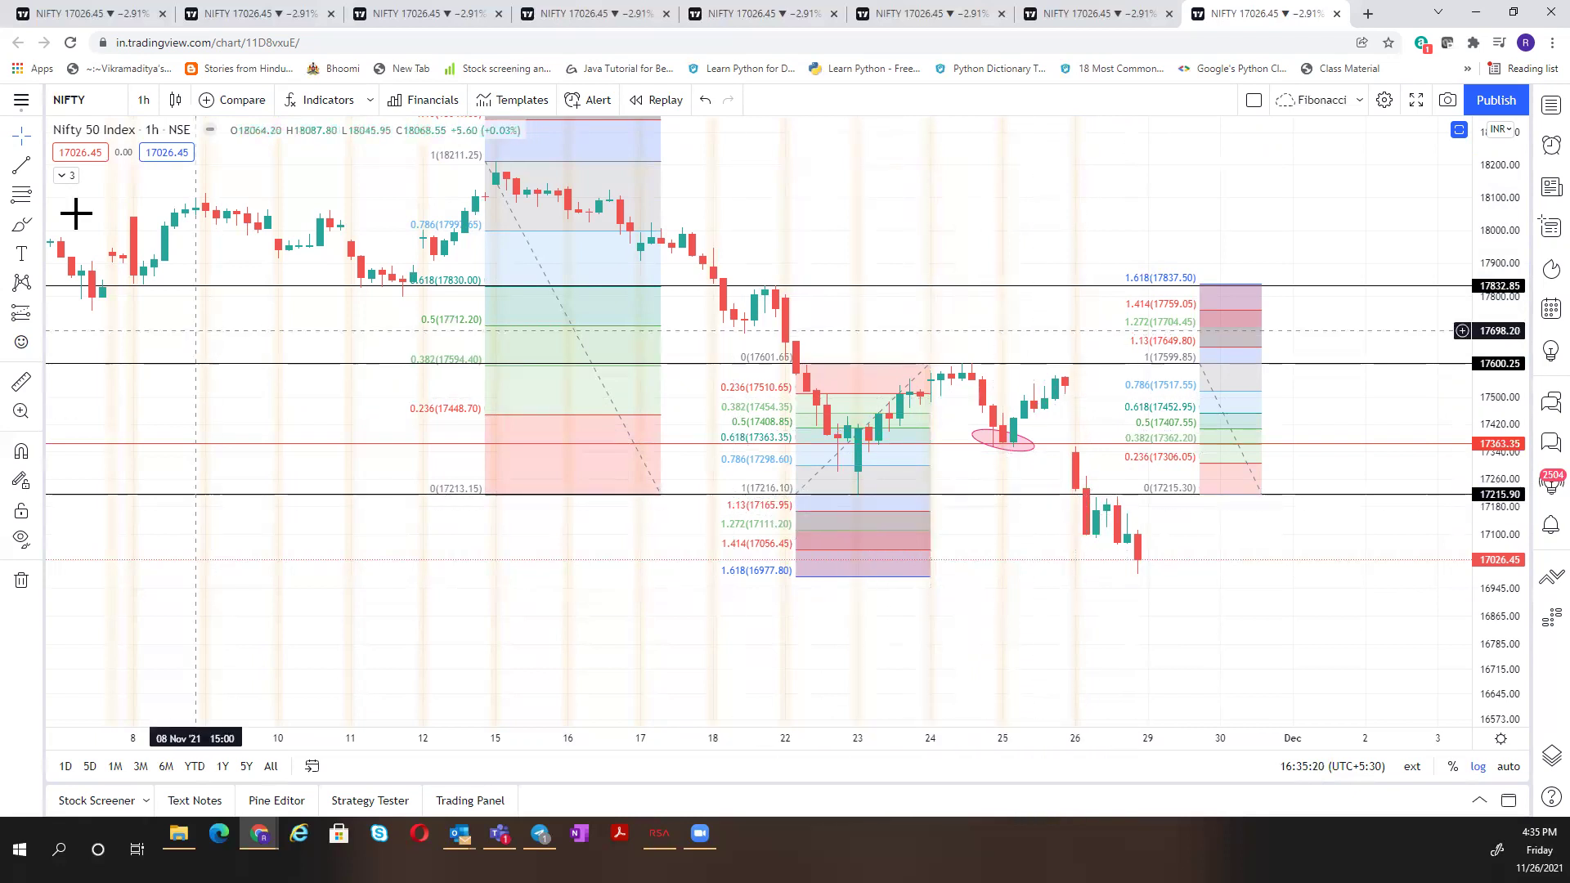
# - Add a horizontal line at the 1.618 extension of the 22–24 November Fibonacci retracement, adjusting it to 16977.90
pyautogui.click(36, 167)
pyautogui.click(88, 365)
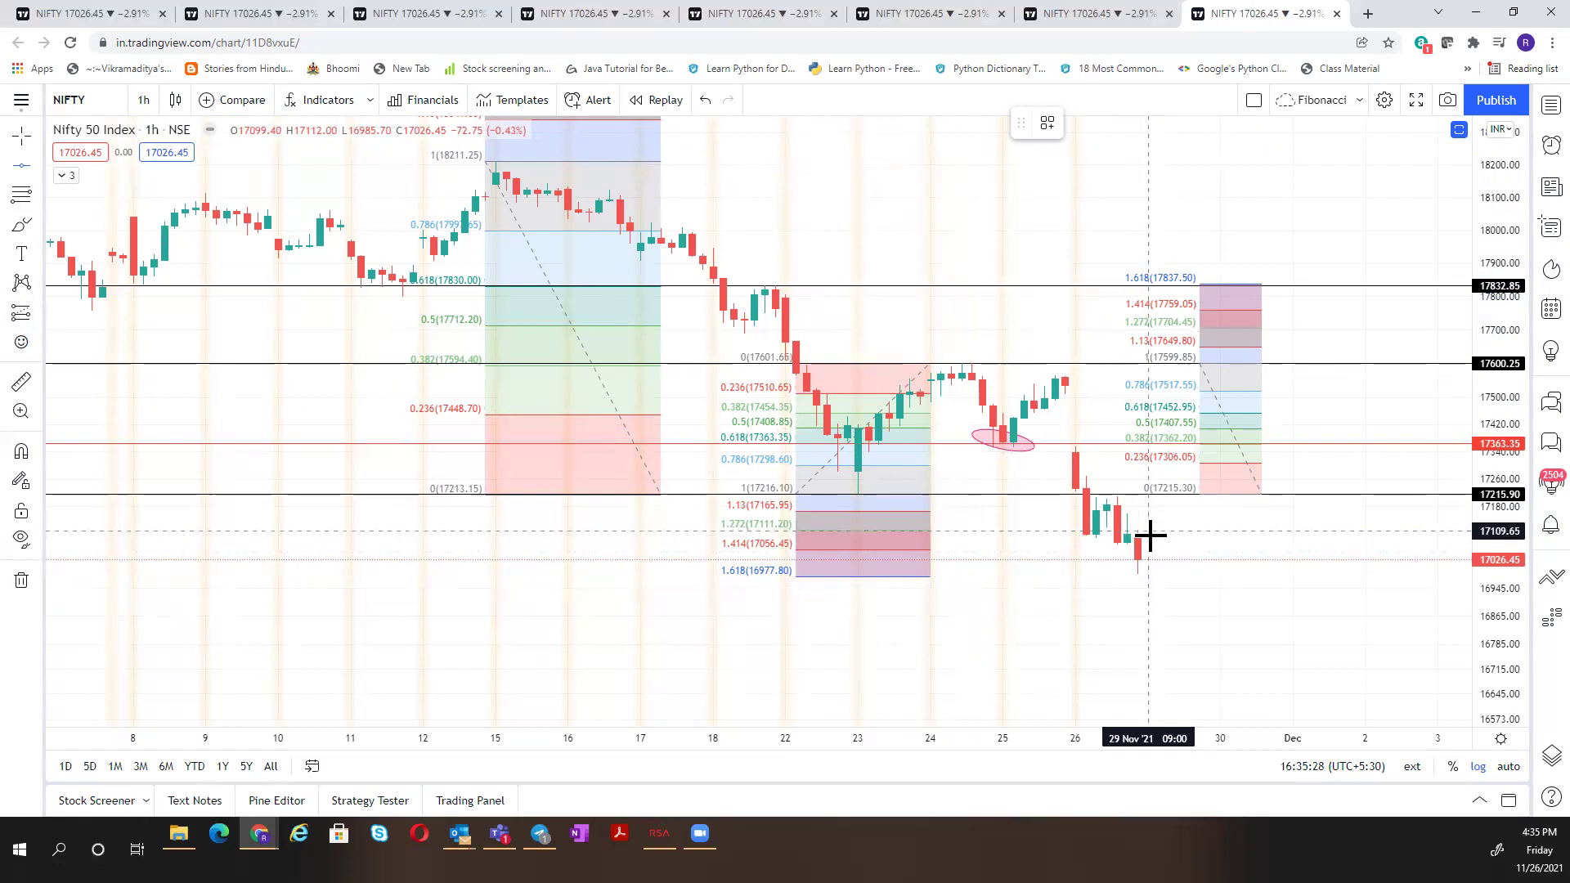
pyautogui.click(1149, 578)
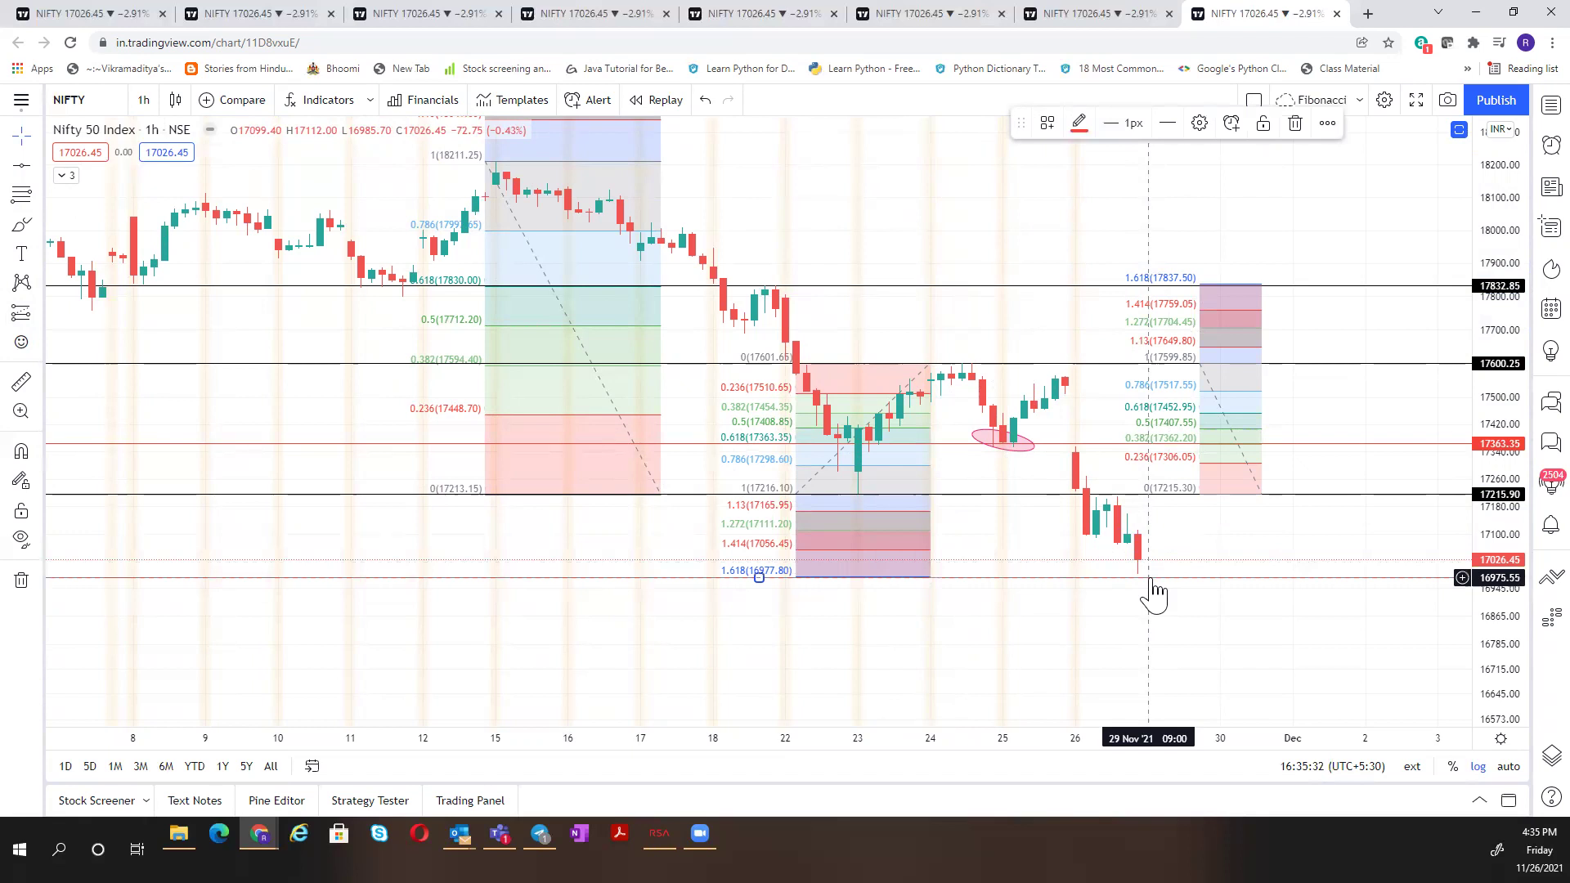
pyautogui.press('Escape')
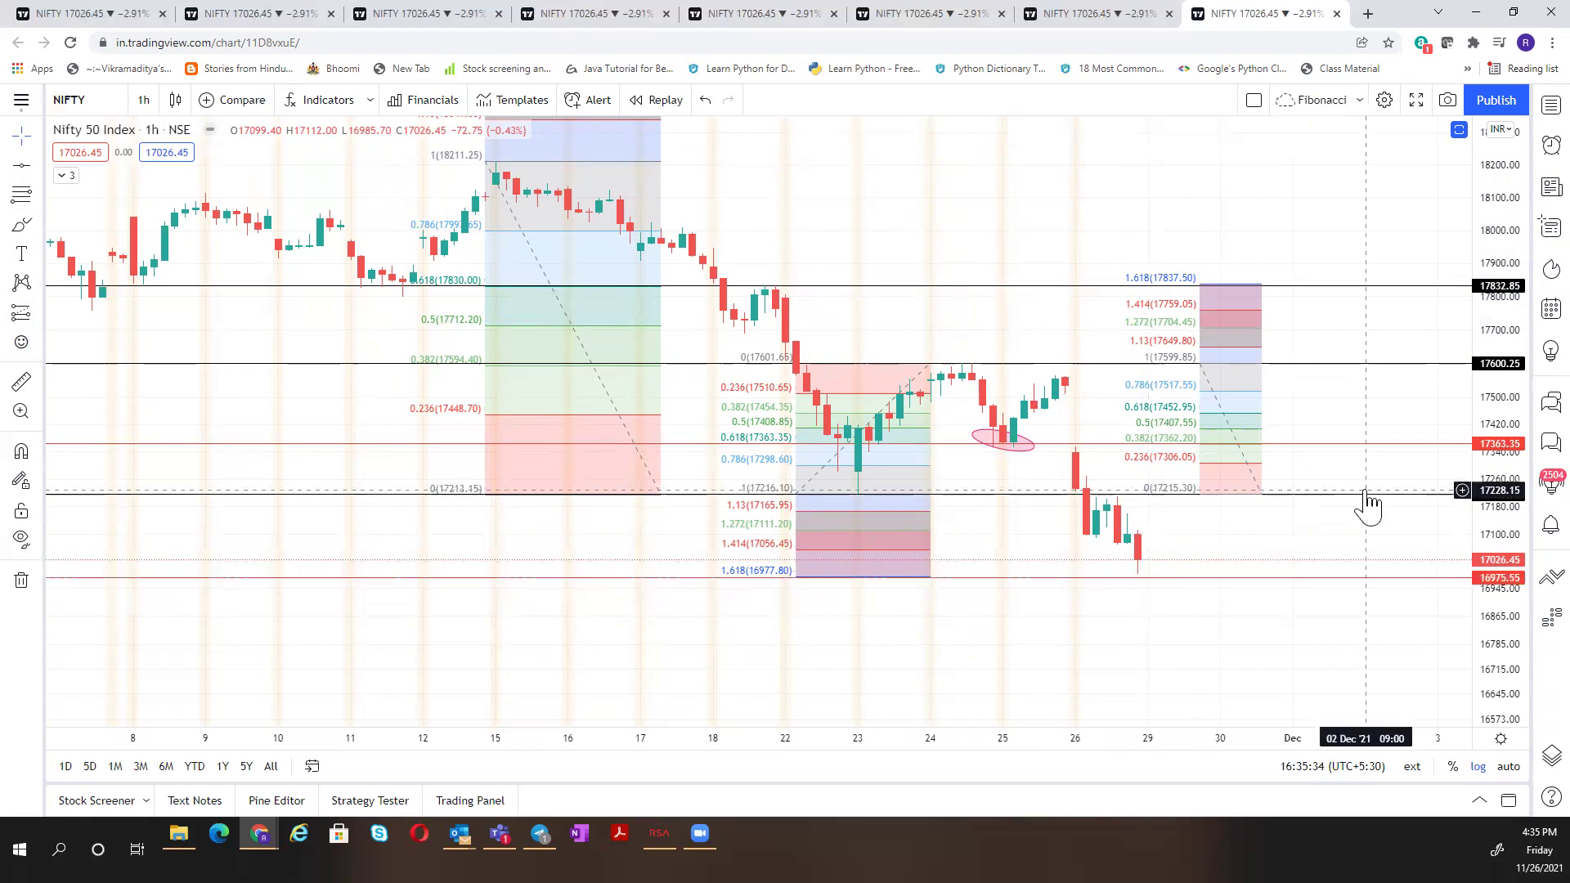
pyautogui.moveTo(1248, 579); pyautogui.dragTo(1248, 578)
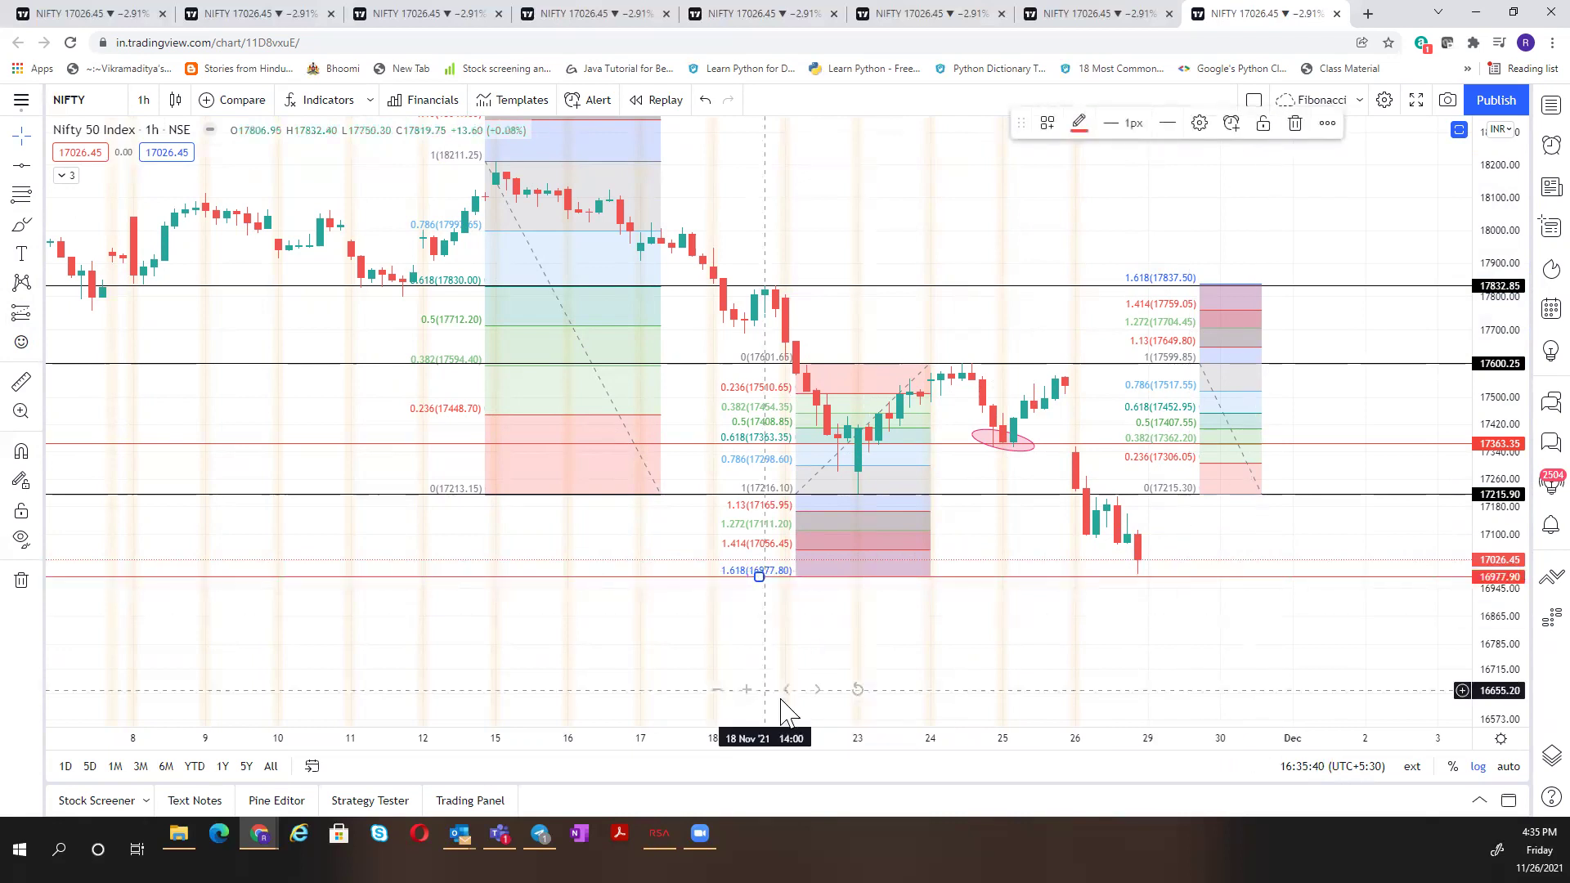
pyautogui.moveTo(710, 738); pyautogui.dragTo(1038, 740)
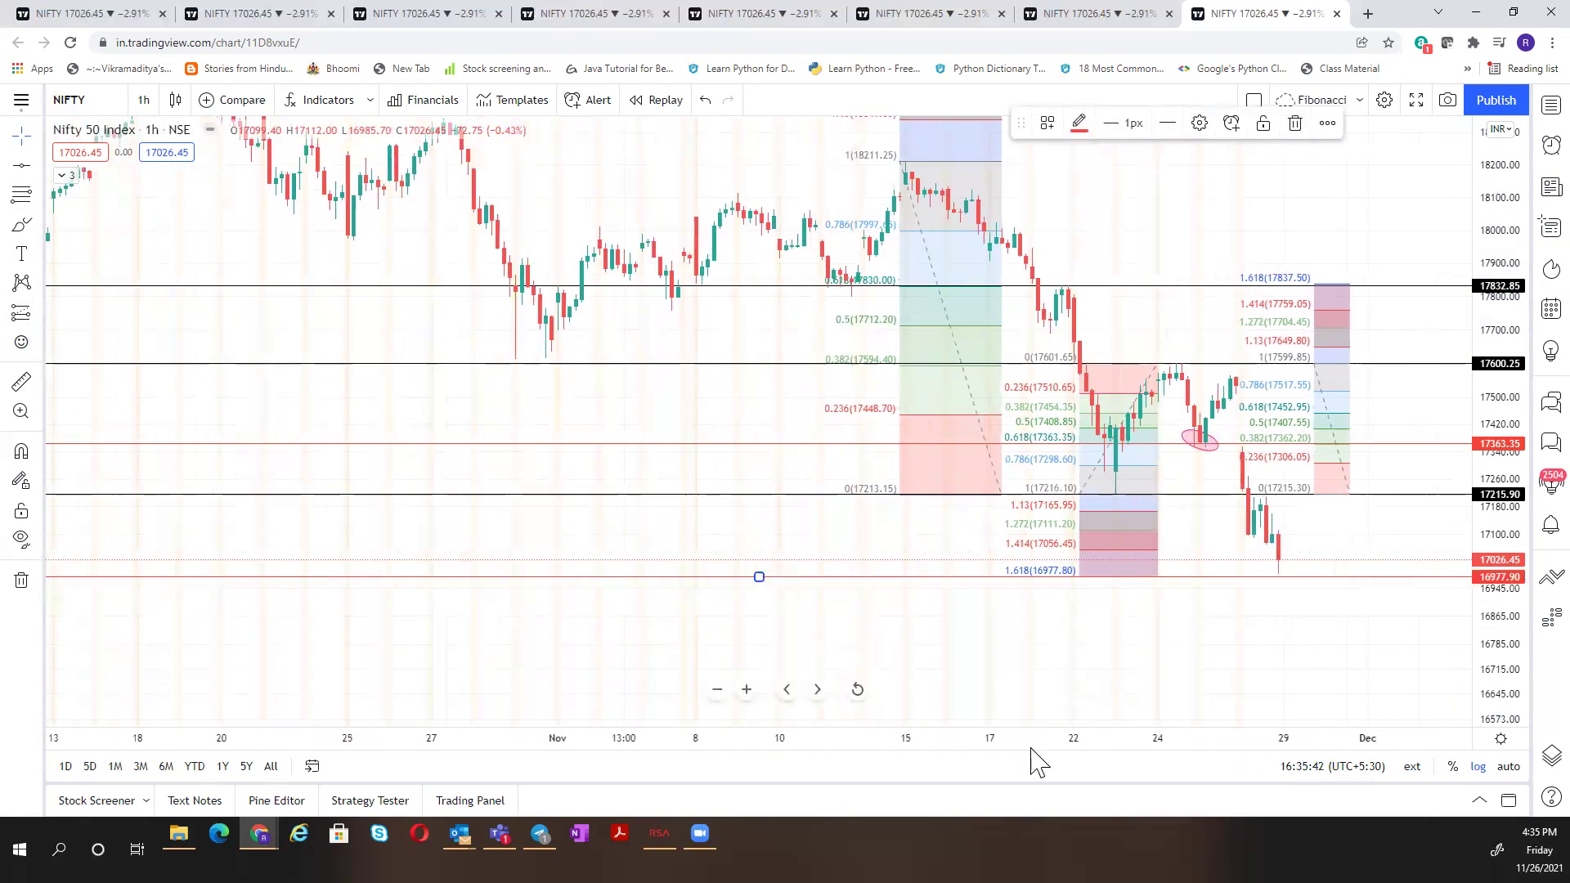
pyautogui.moveTo(964, 651); pyautogui.dragTo(636, 655)
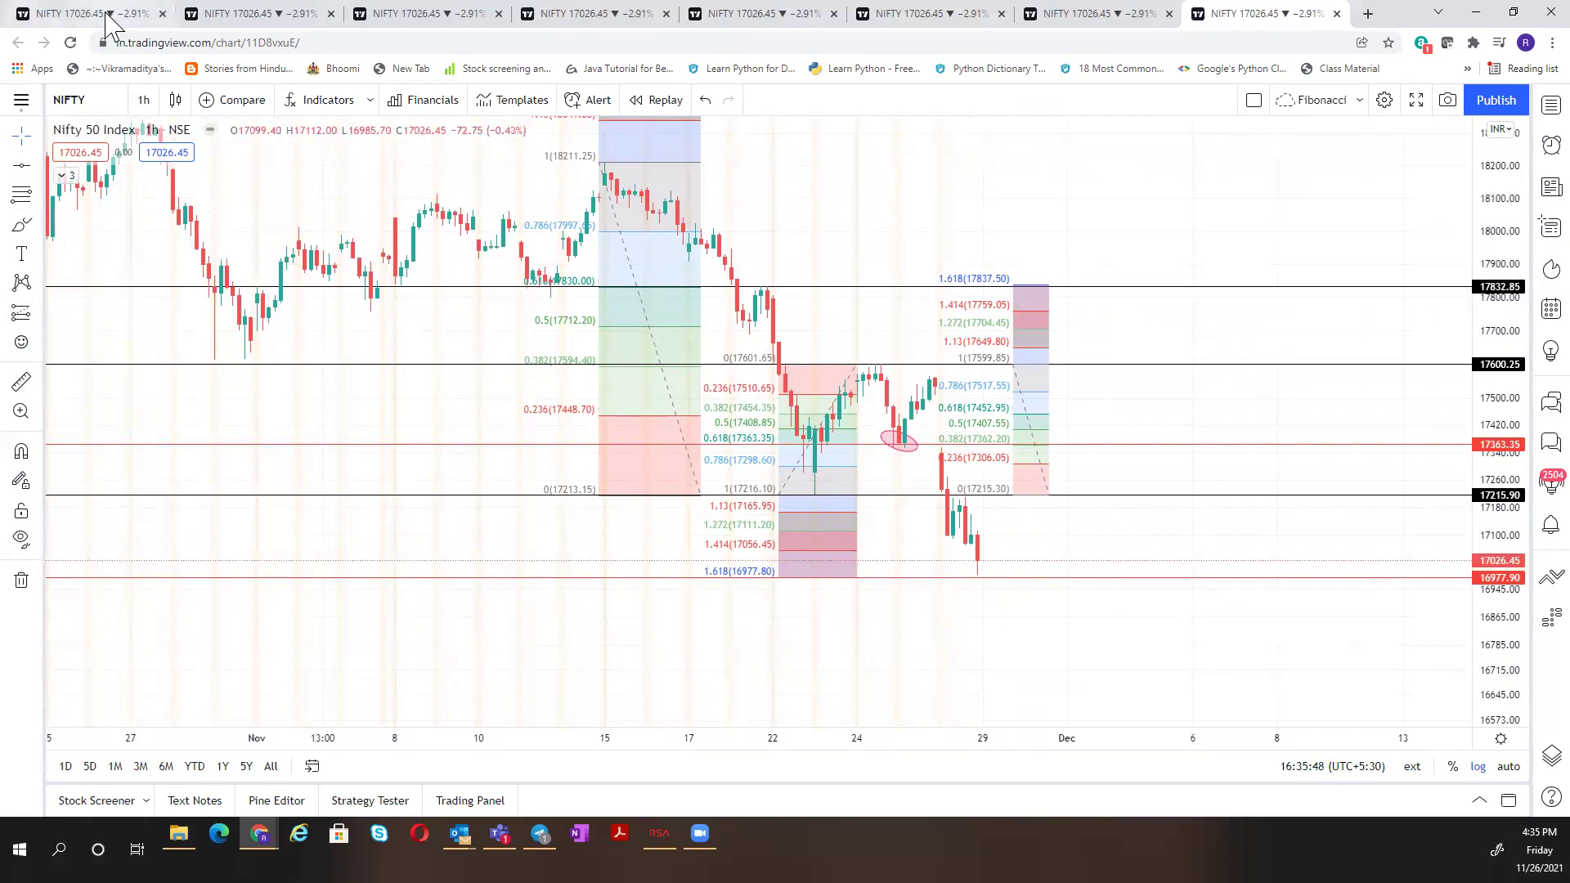
# - Switch to the hourly Nifty levels chart, and hide the Pivots Traditional and SMAs indicators
pyautogui.click(235, 23)
pyautogui.click(238, 23)
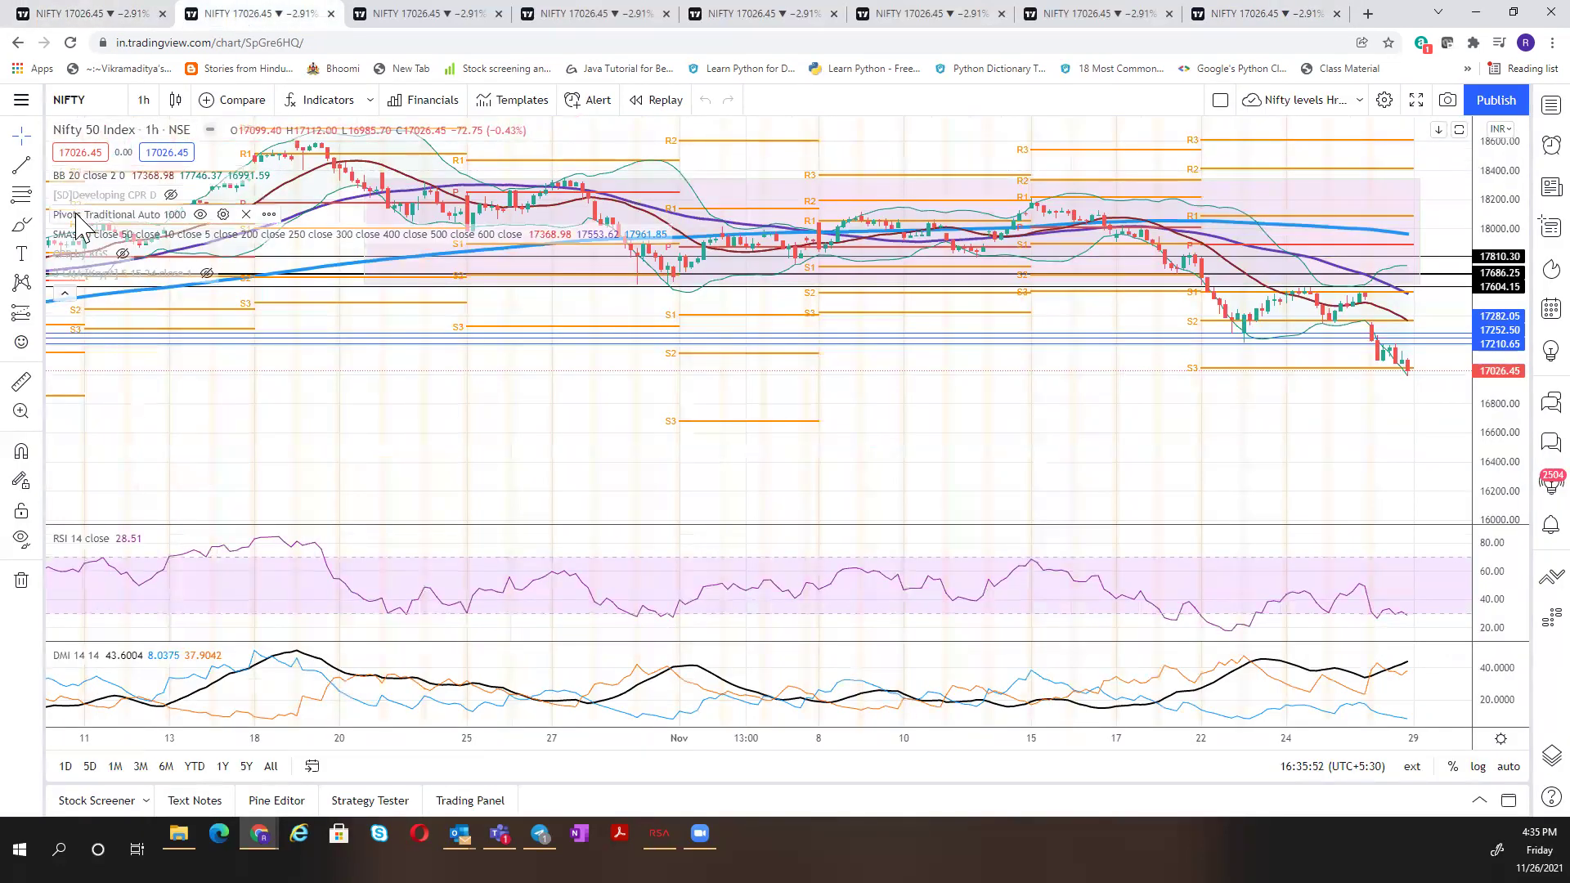
pyautogui.click(200, 215)
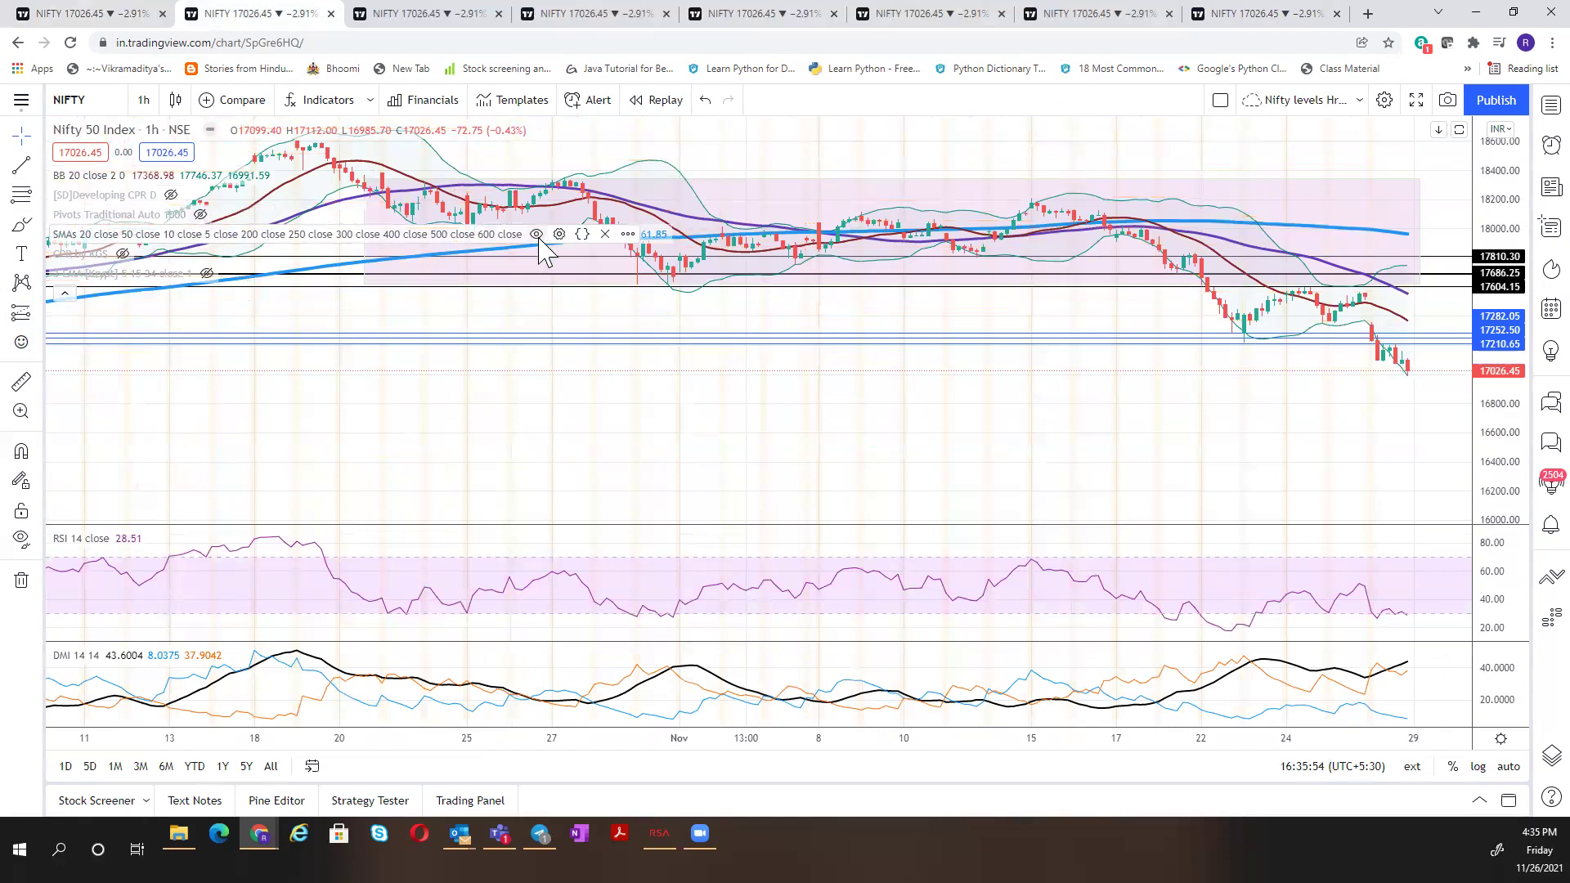
pyautogui.click(536, 235)
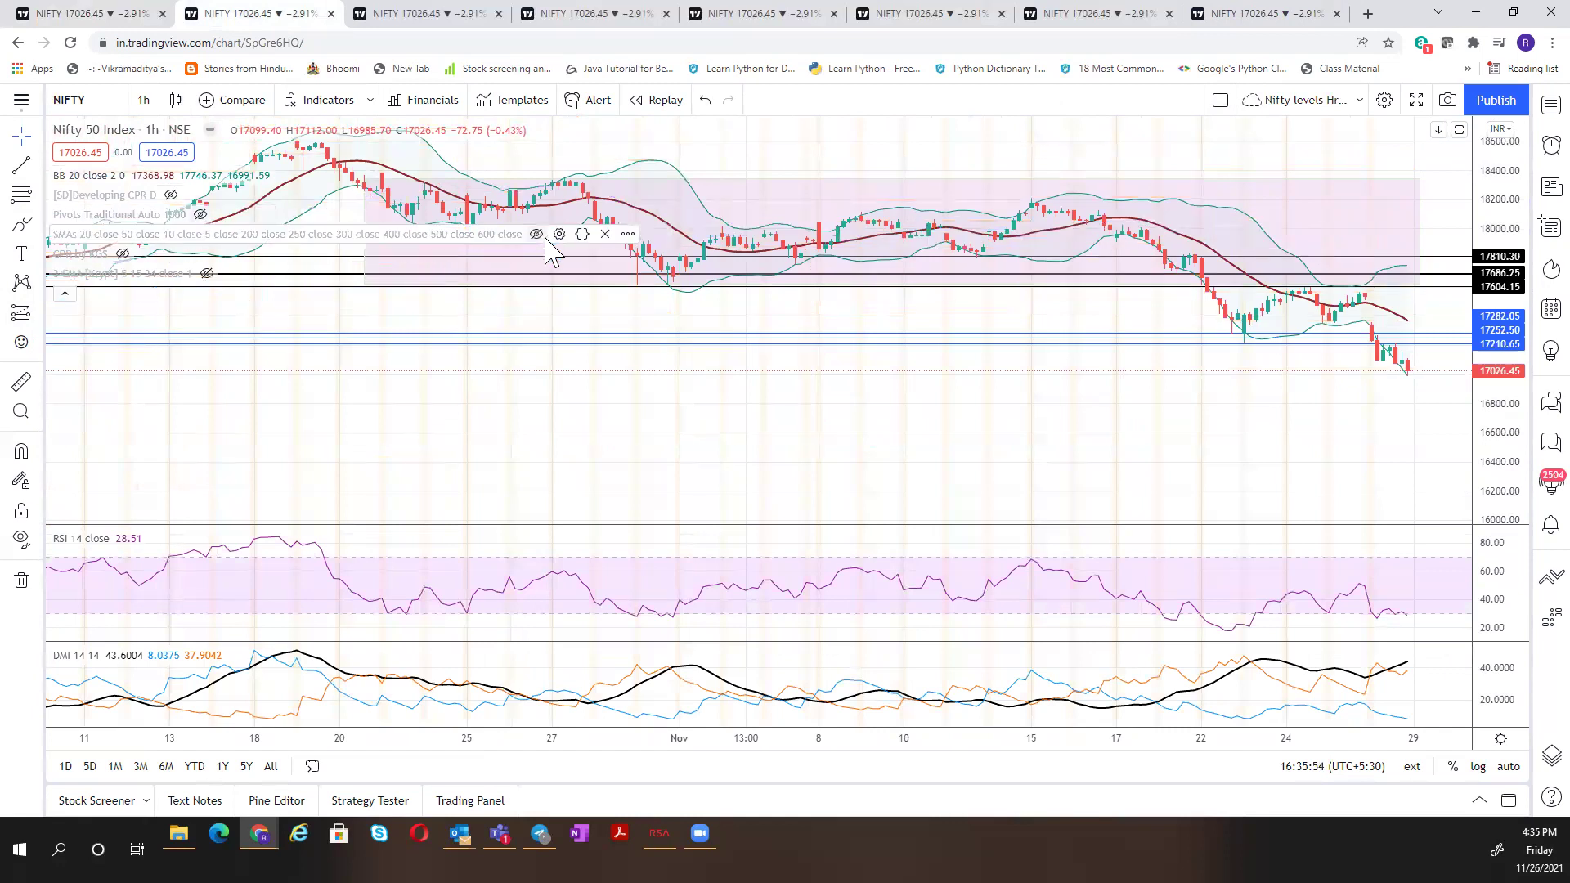
pyautogui.click(65, 293)
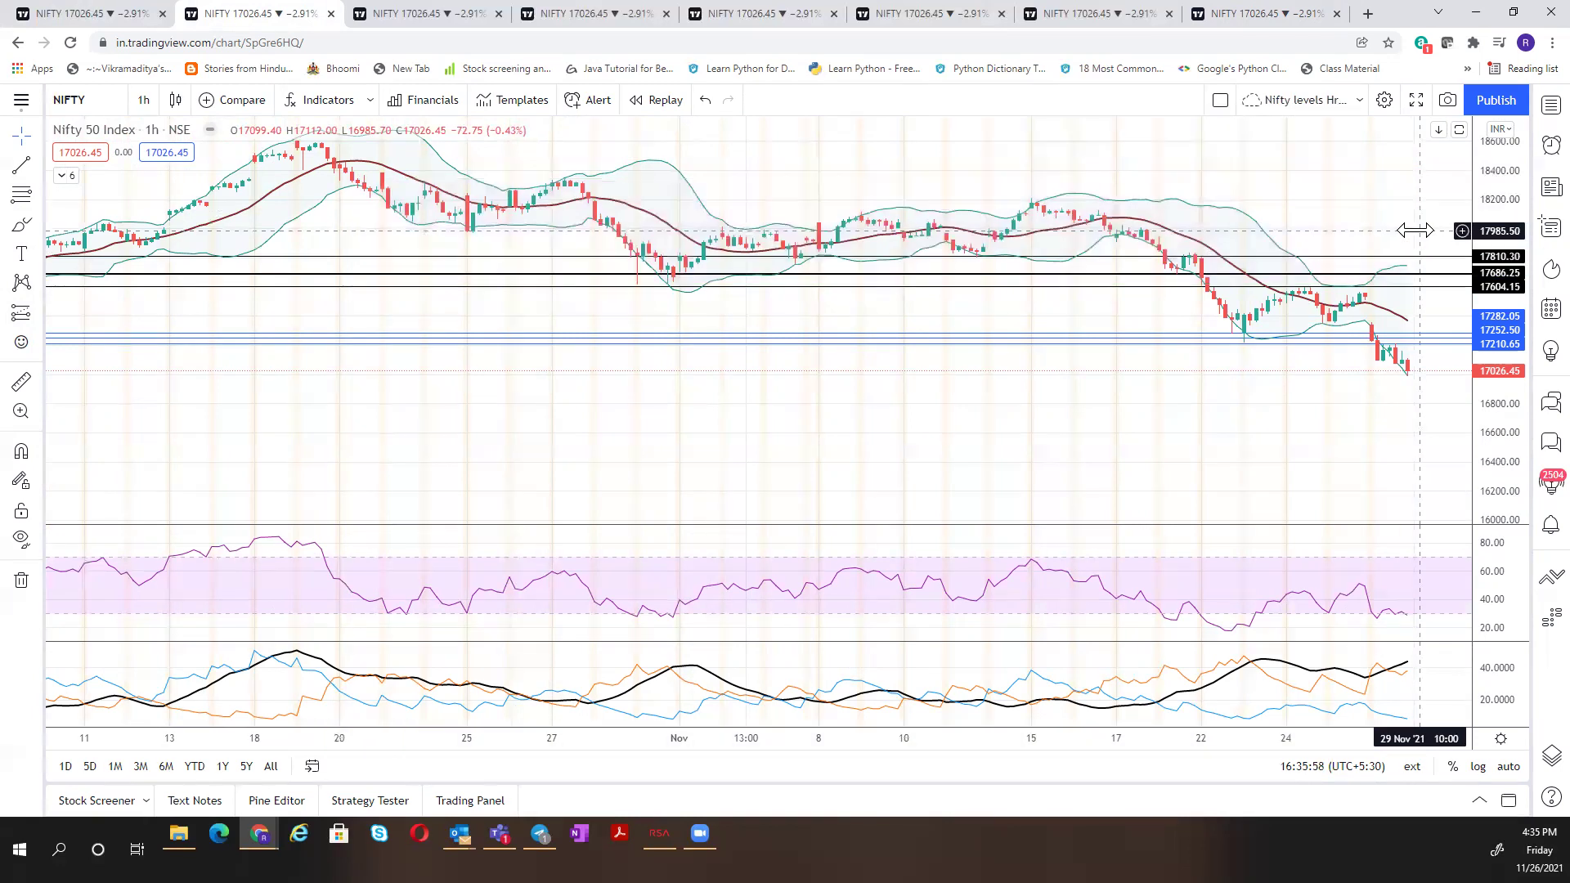
# - Set the Nifty levels chart to the 1 day interval and examine the latest candles against the Bollinger Bands
pyautogui.click(143, 100)
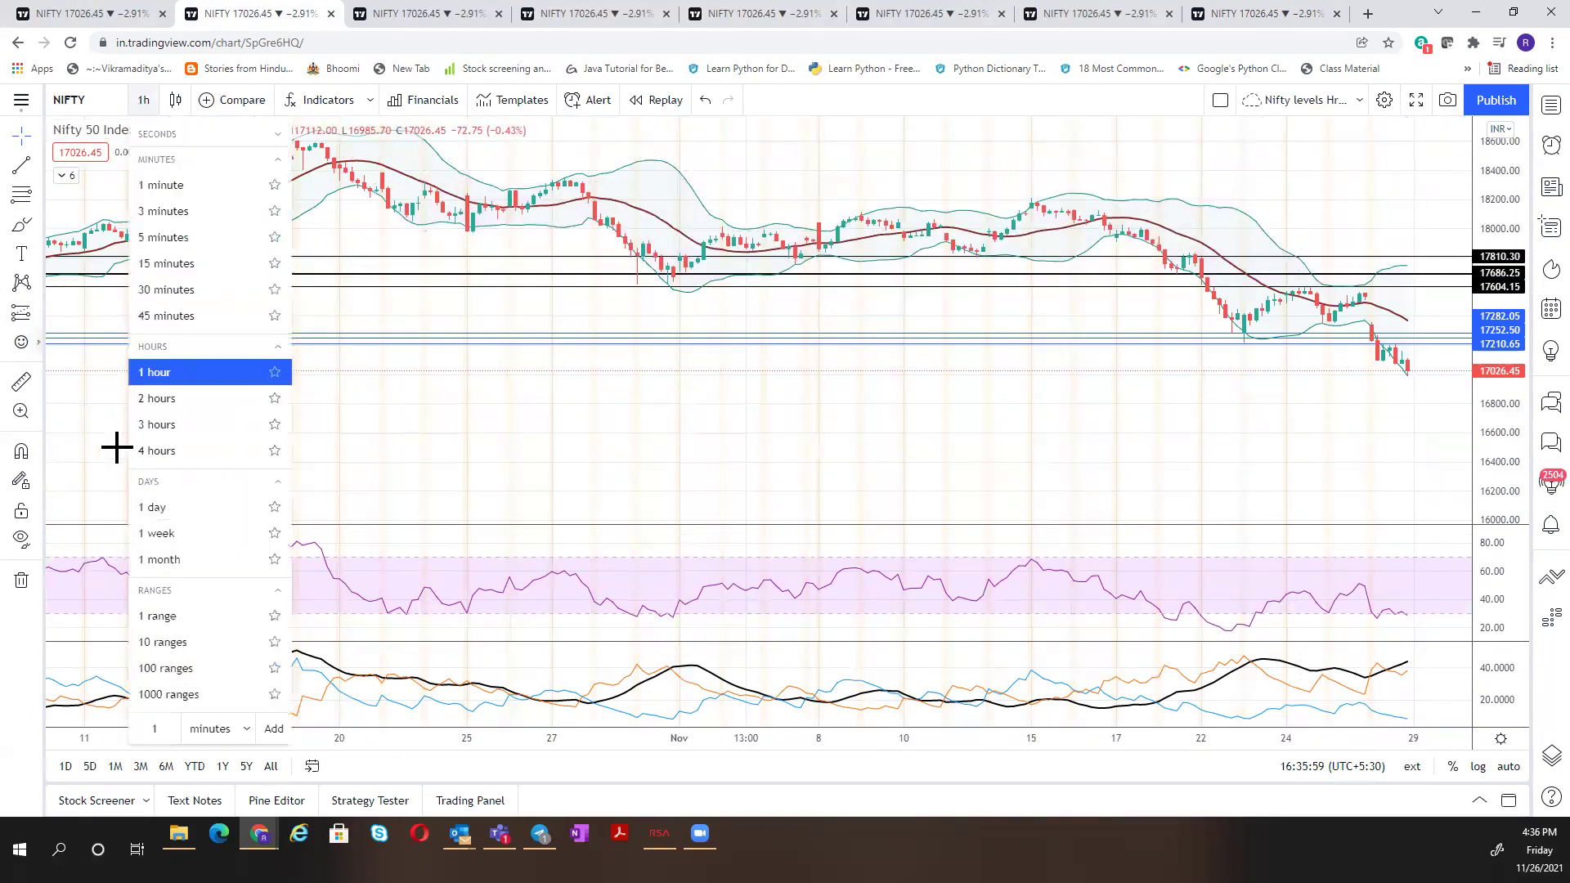
pyautogui.click(155, 508)
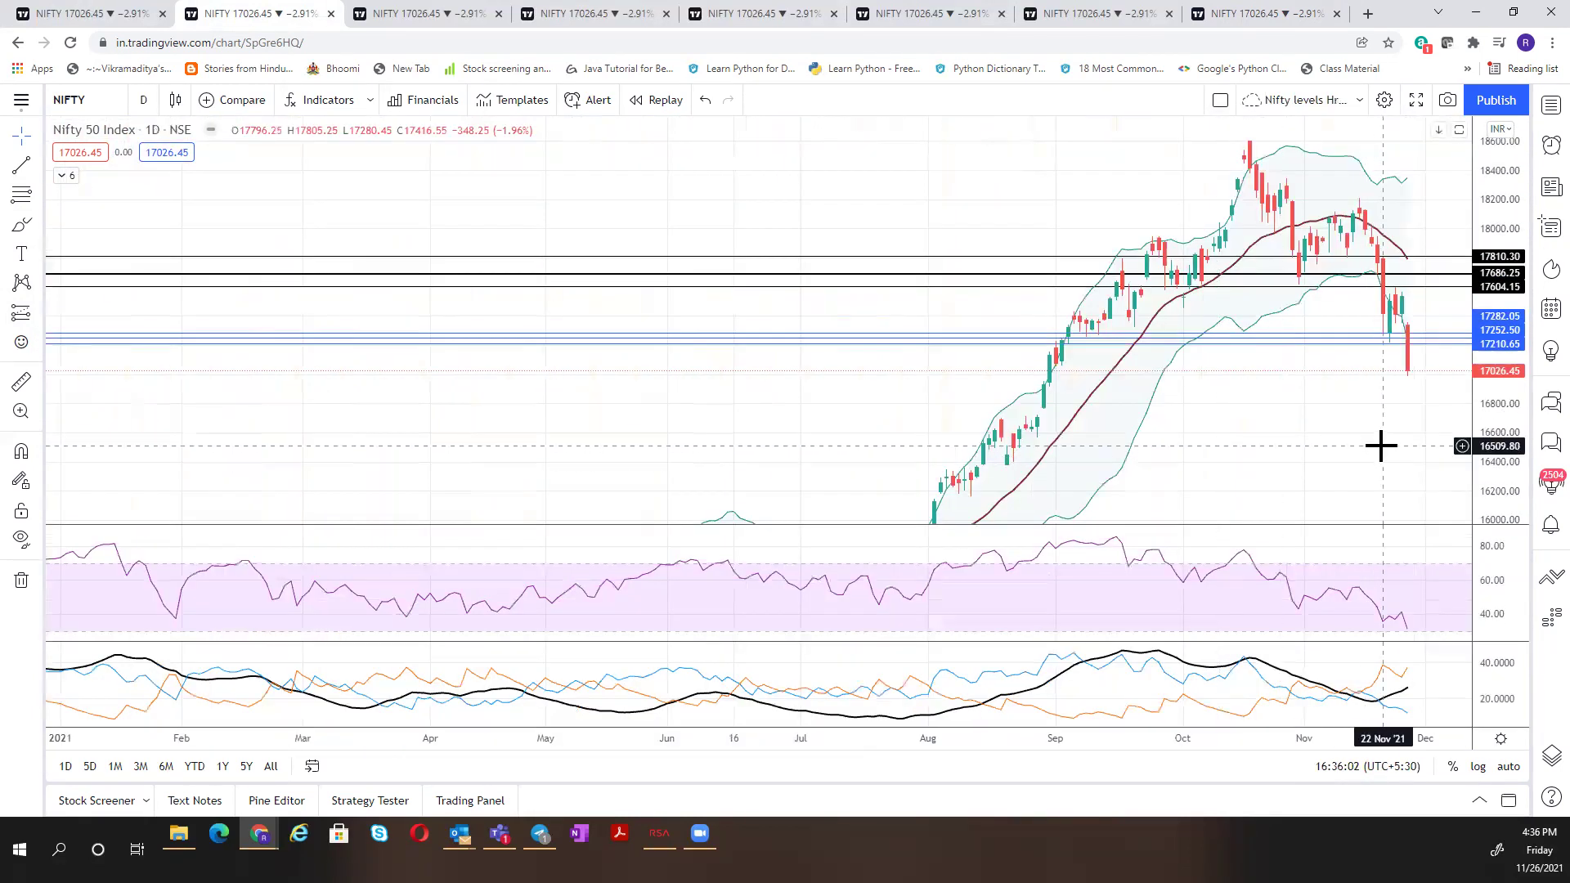
pyautogui.moveTo(1384, 445); pyautogui.dragTo(982, 421)
pyautogui.moveTo(1489, 164); pyautogui.dragTo(1490, 427)
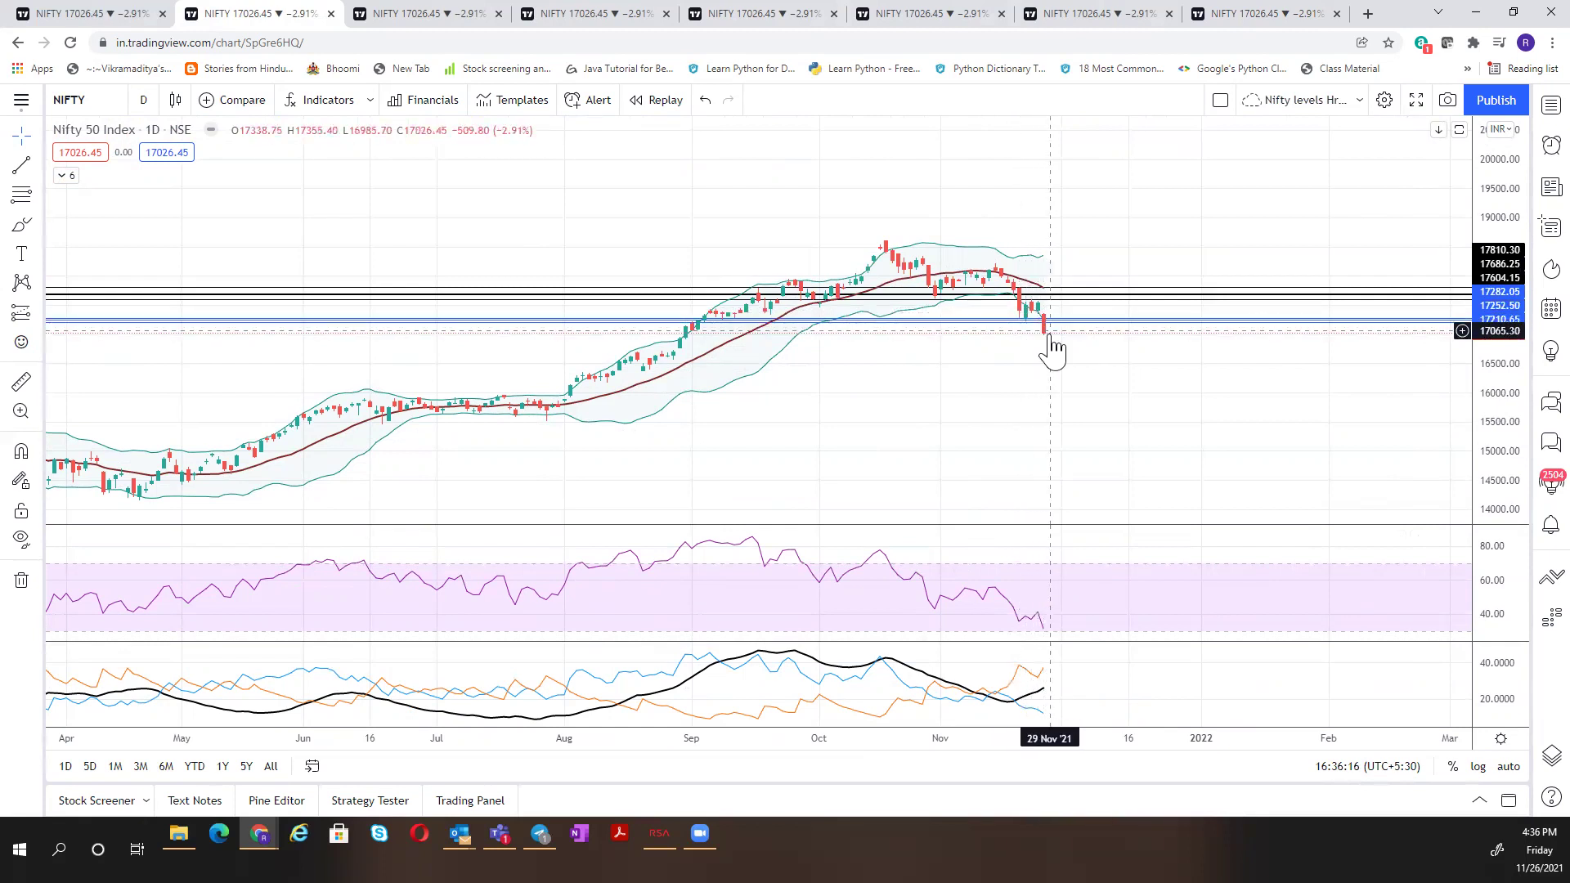
pyautogui.moveTo(1499, 458); pyautogui.dragTo(1507, 253)
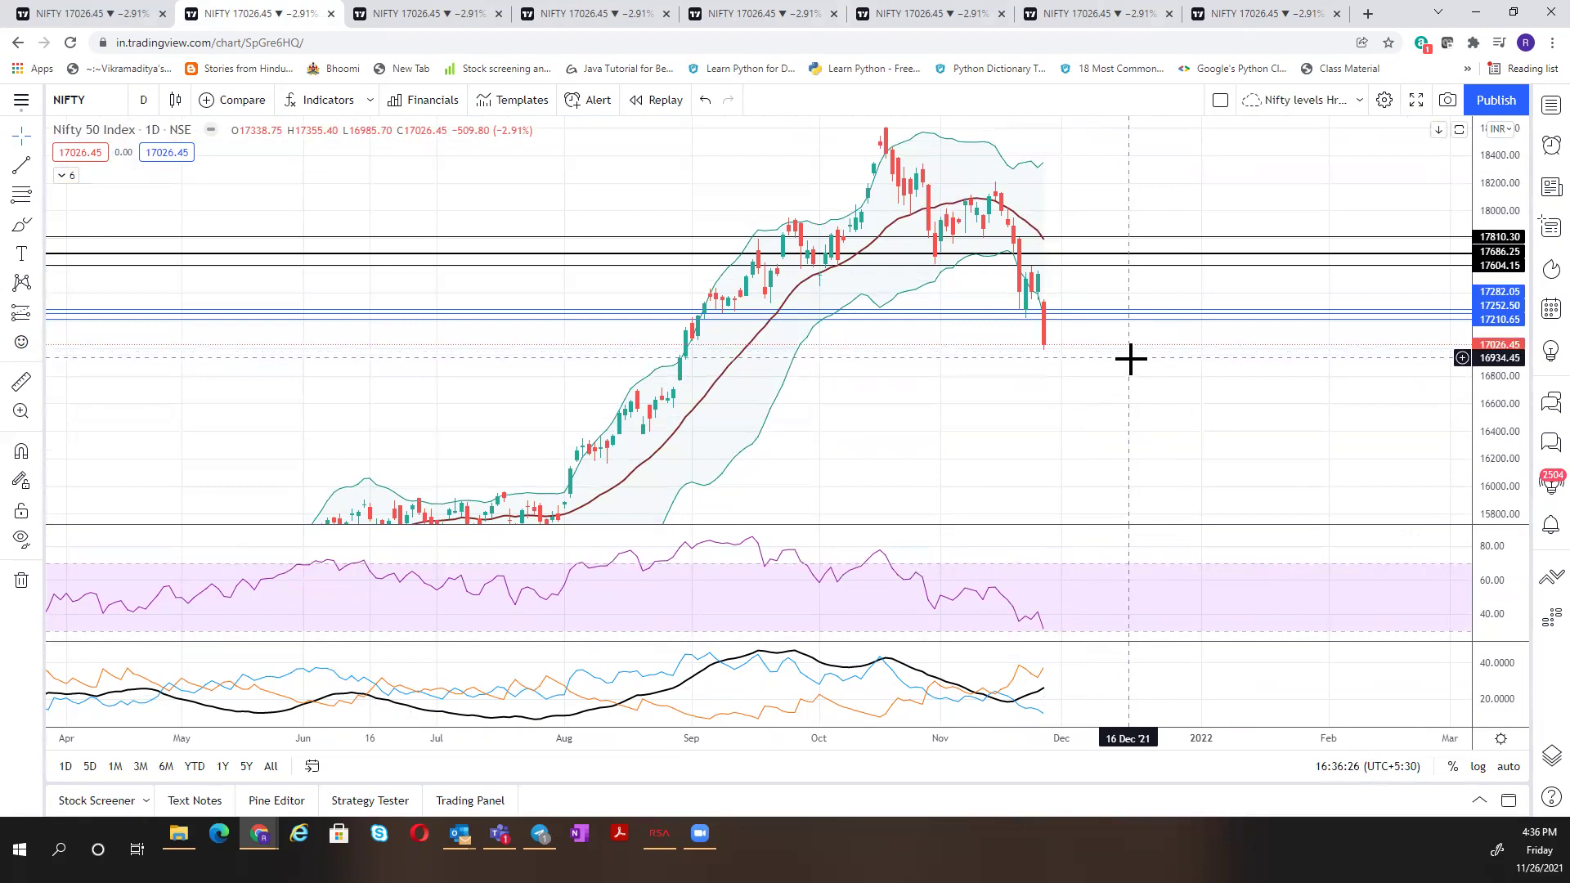
# - Return to the Fibonacci chart and delete the retracement drawn over the 22–24 November candles
pyautogui.click(1224, 25)
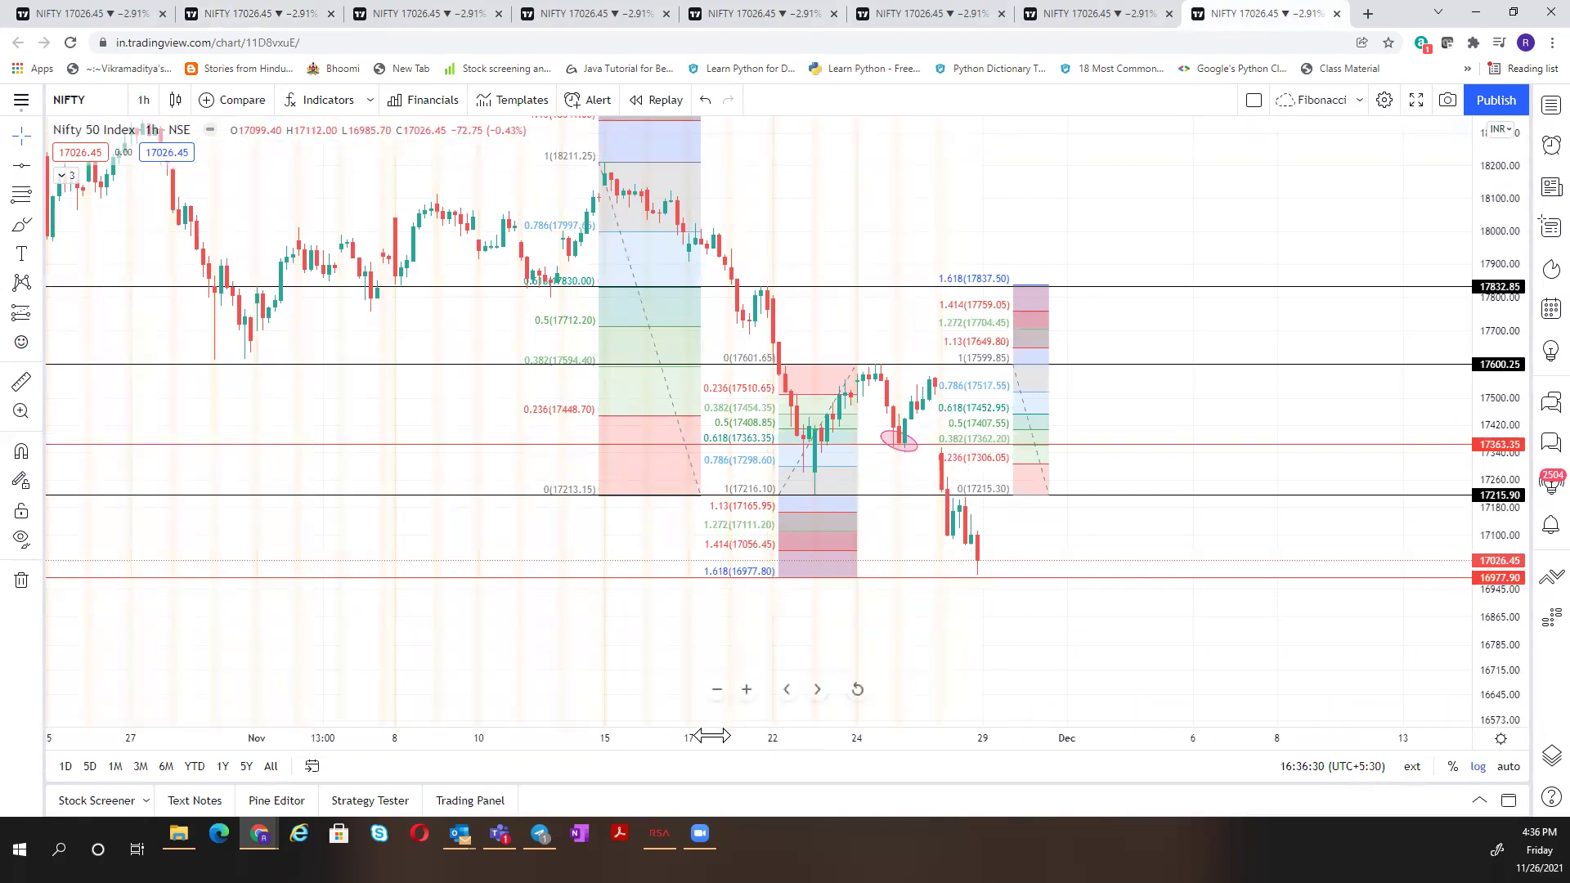
pyautogui.scroll(-1, 869, 750)
pyautogui.scroll(-2, 1248, 613)
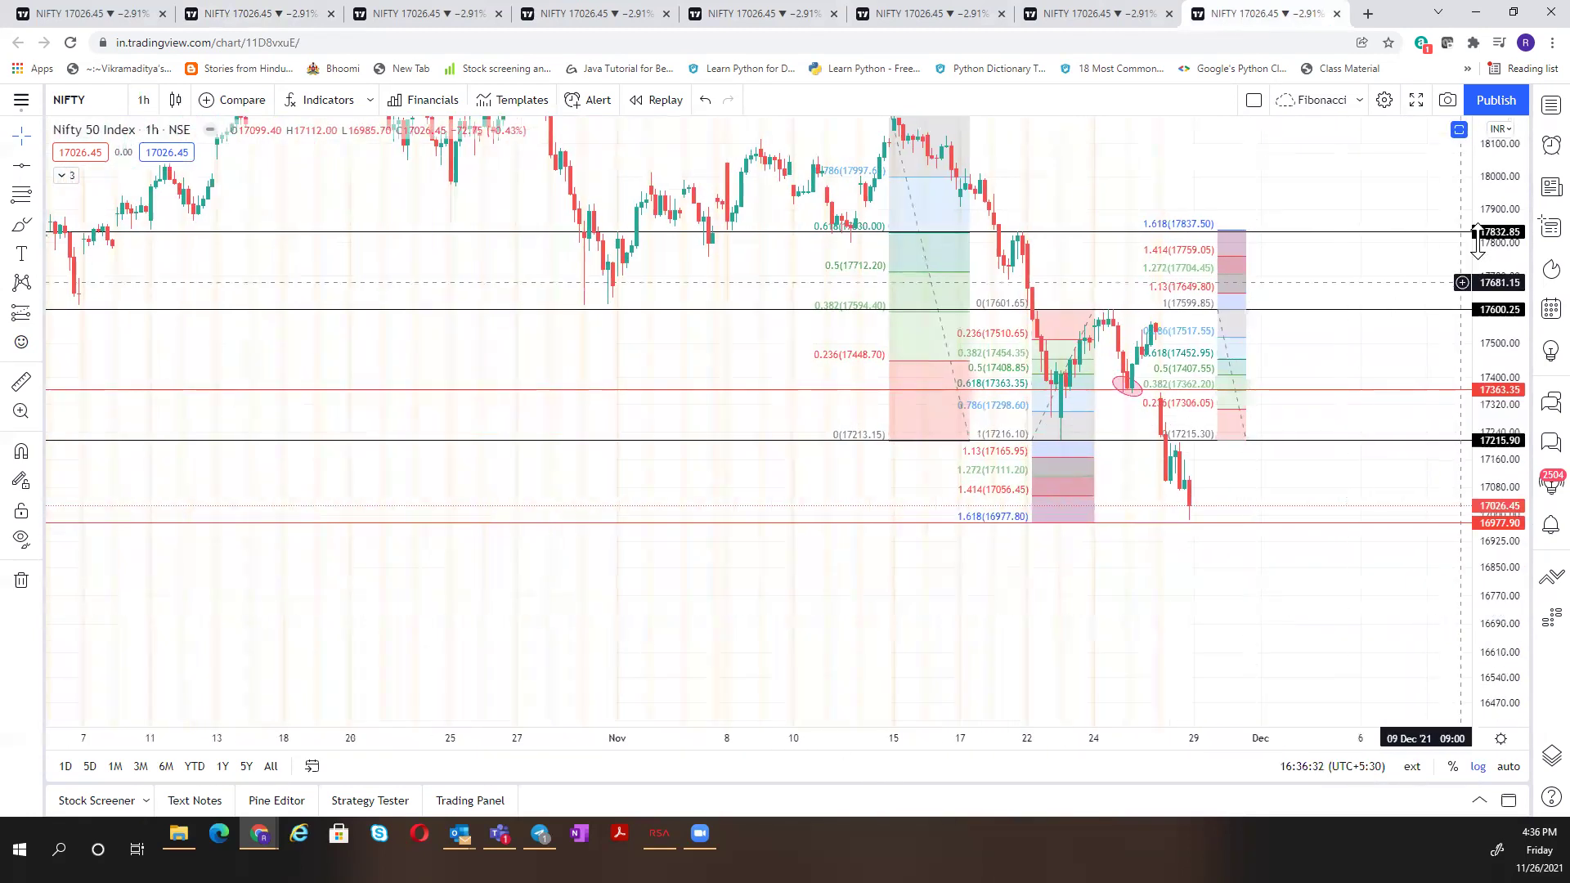
pyautogui.moveTo(1495, 393); pyautogui.dragTo(1494, 458)
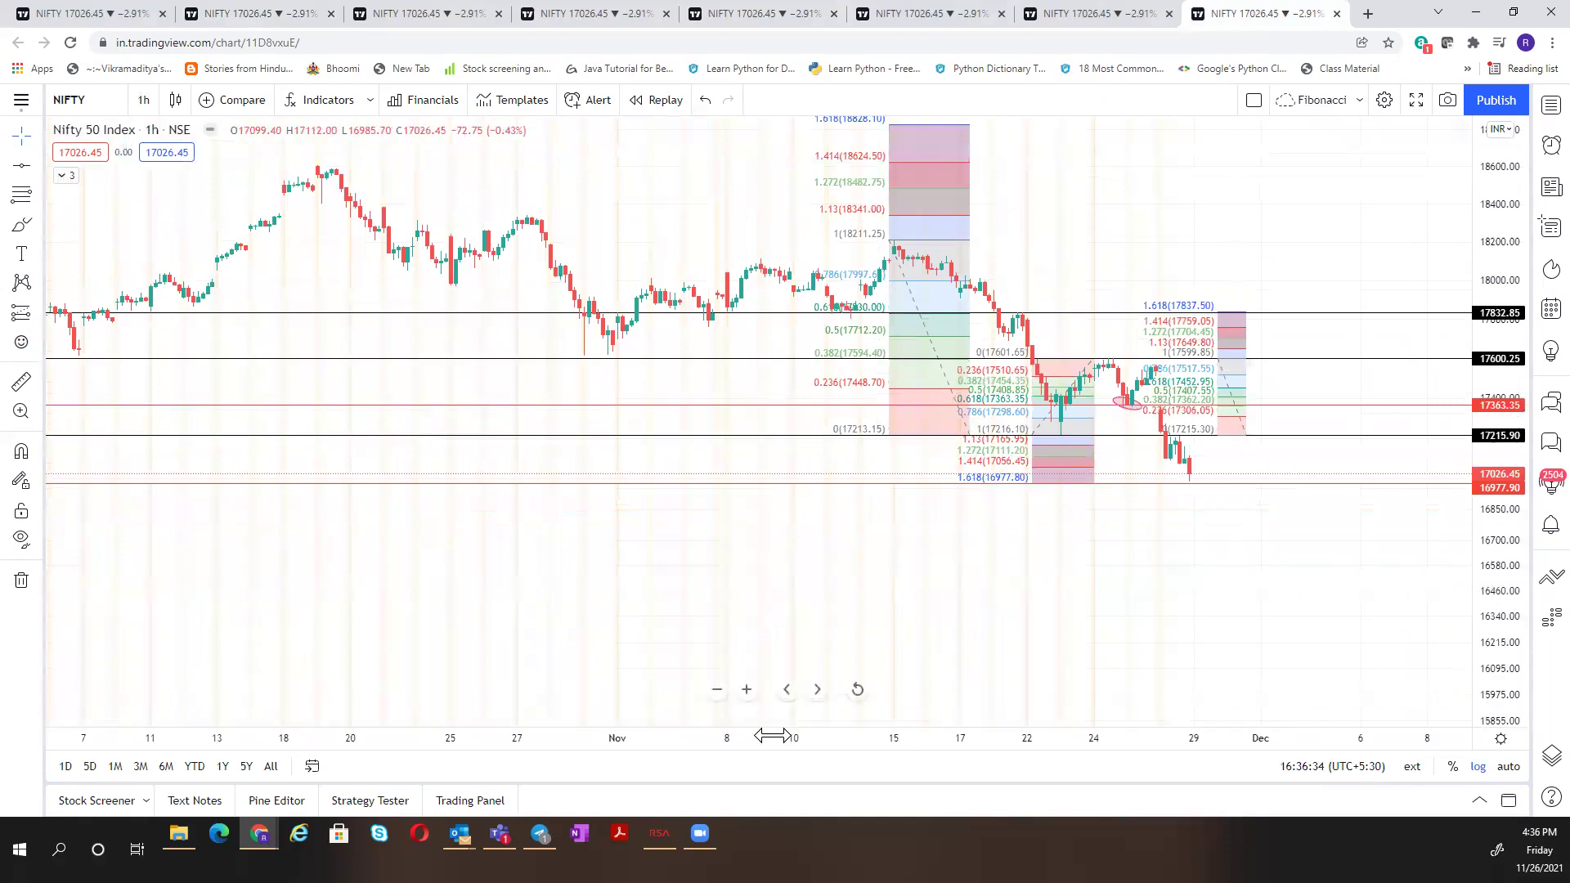
pyautogui.scroll(-1, 810, 738)
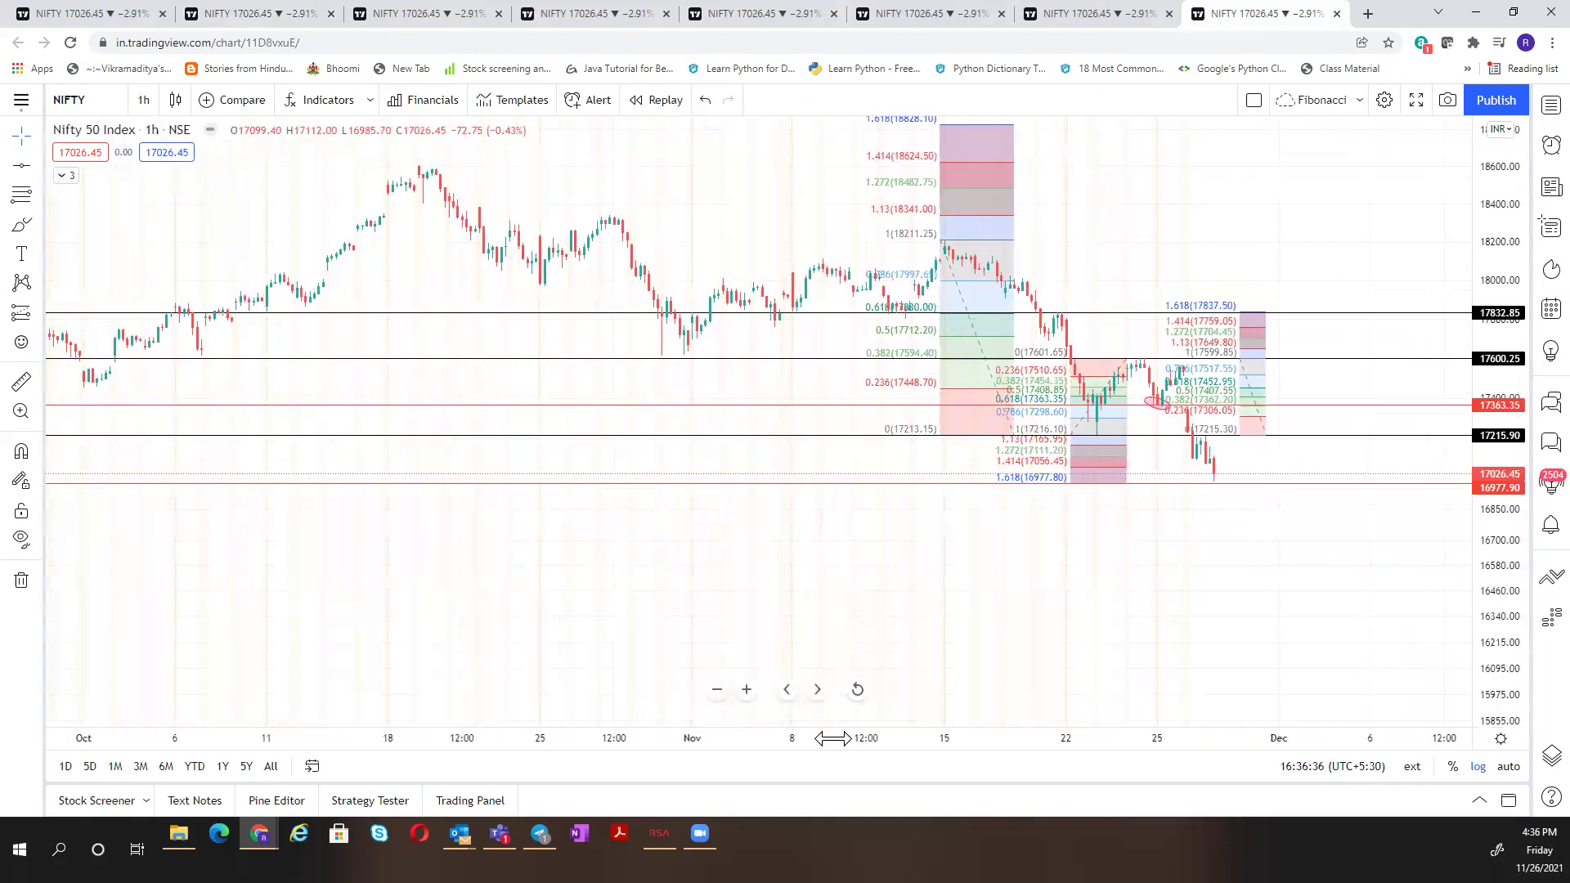
pyautogui.hscroll(2, 869, 679)
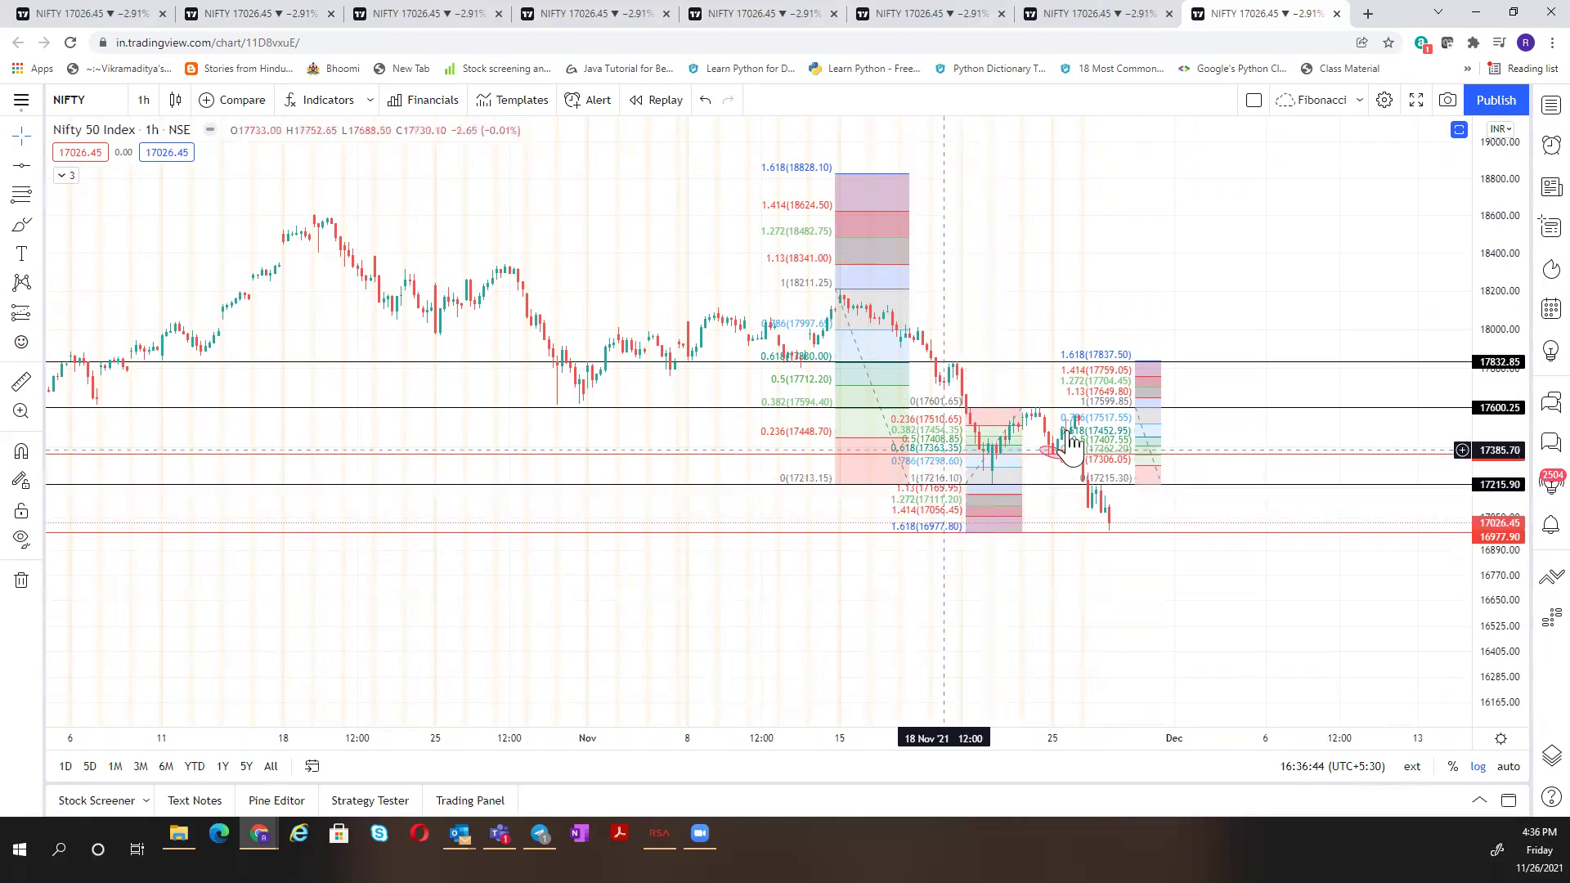
pyautogui.click(1023, 410)
pyautogui.press('Delete')
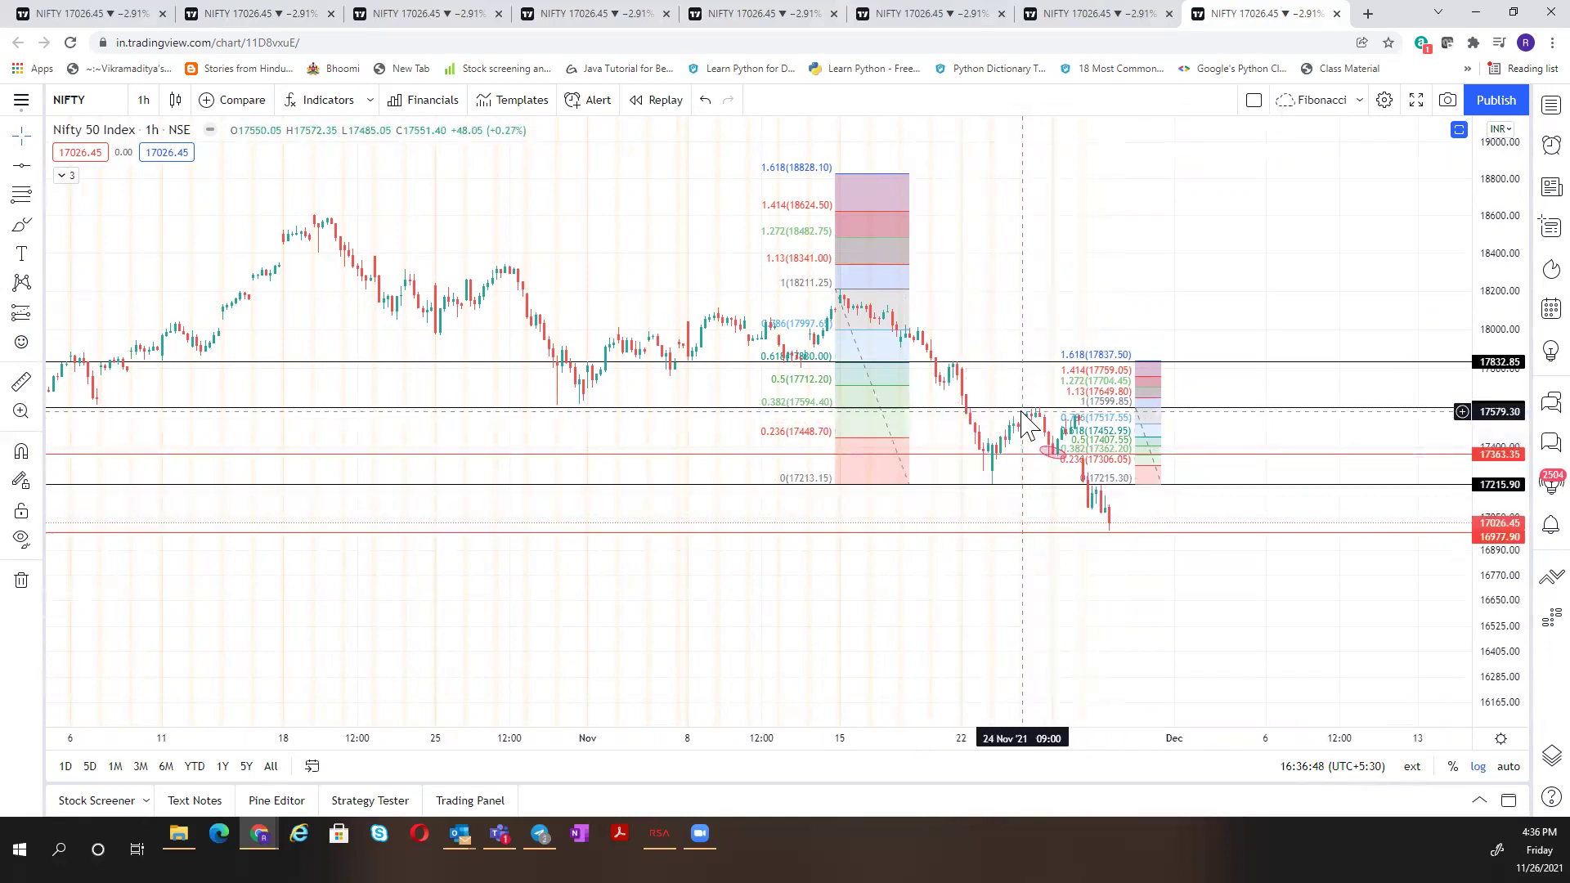
# - Delete the small Fibonacci retracement starting at 29 November, the pink ellipse and the horizontal line at 17363.35
pyautogui.click(1137, 408)
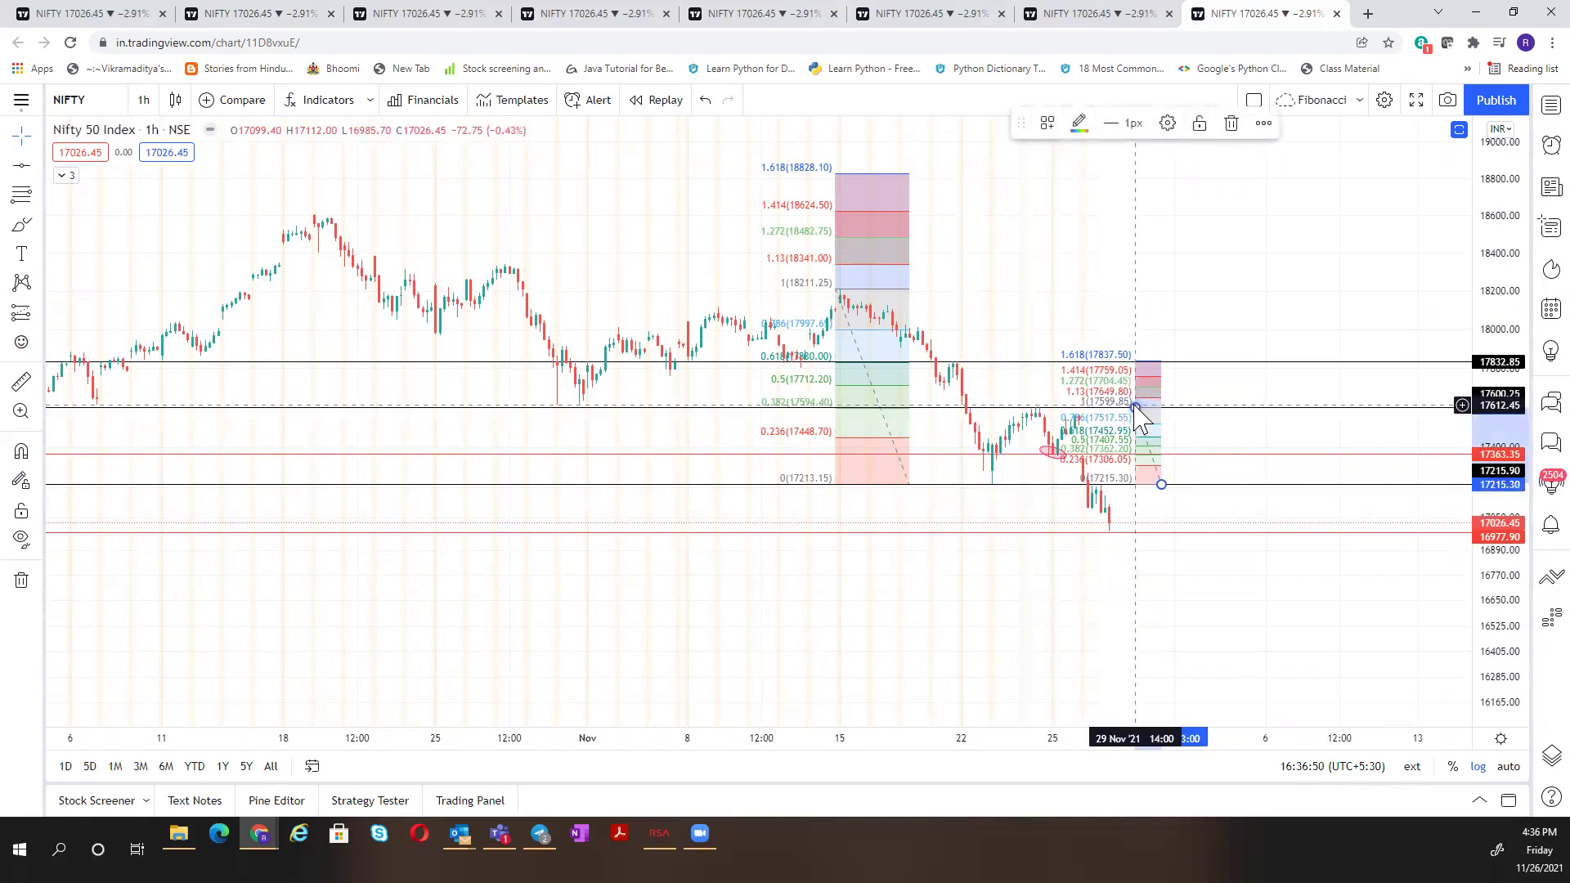
pyautogui.press('Delete')
pyautogui.click(1065, 458)
pyautogui.press('Delete')
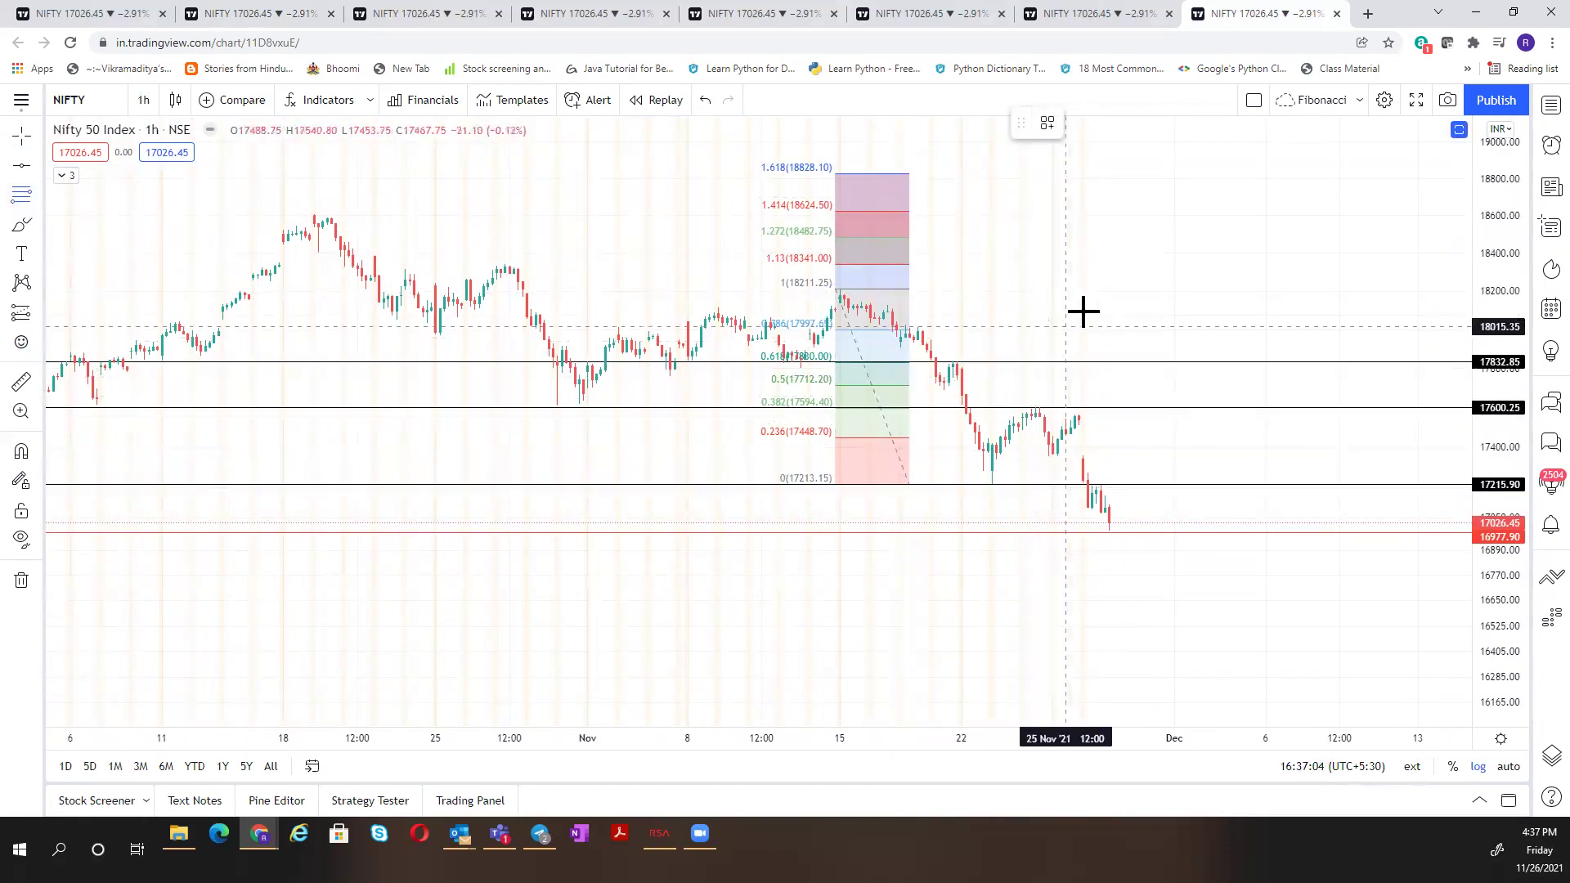
# - Draw a Fibonacci retracement from 17214.50 at 18 November up to about 18207.40, ending just after 22 November
pyautogui.click(1057, 484)
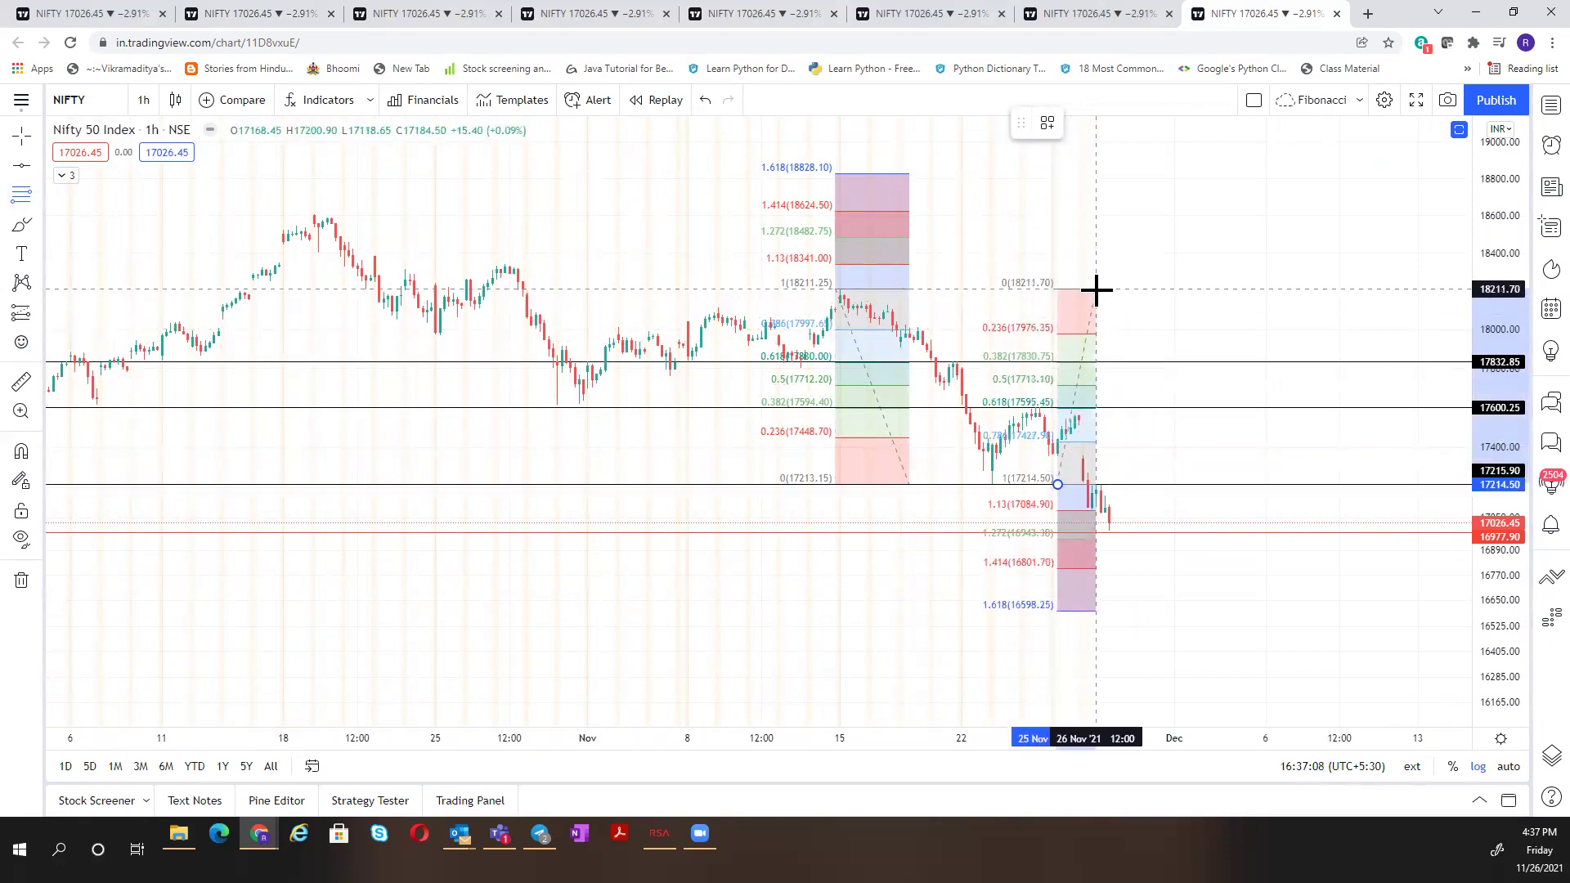
pyautogui.click(1096, 288)
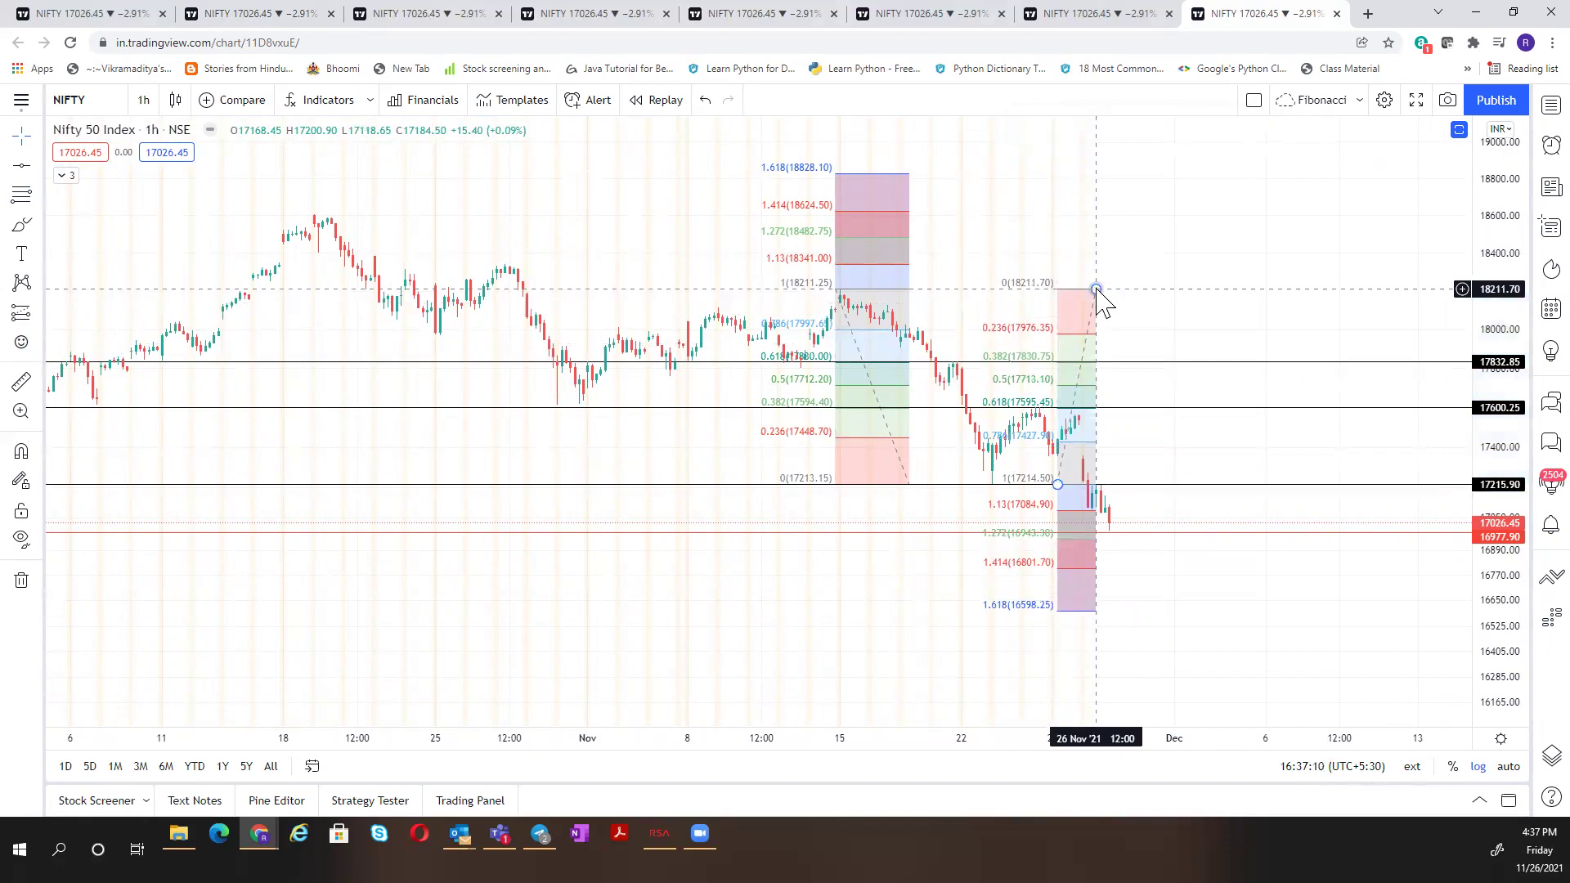
pyautogui.moveTo(1058, 485)
pyautogui.mouseDown()
pyautogui.moveTo(1304, 488)
pyautogui.moveTo(939, 485)
pyautogui.mouseUp()
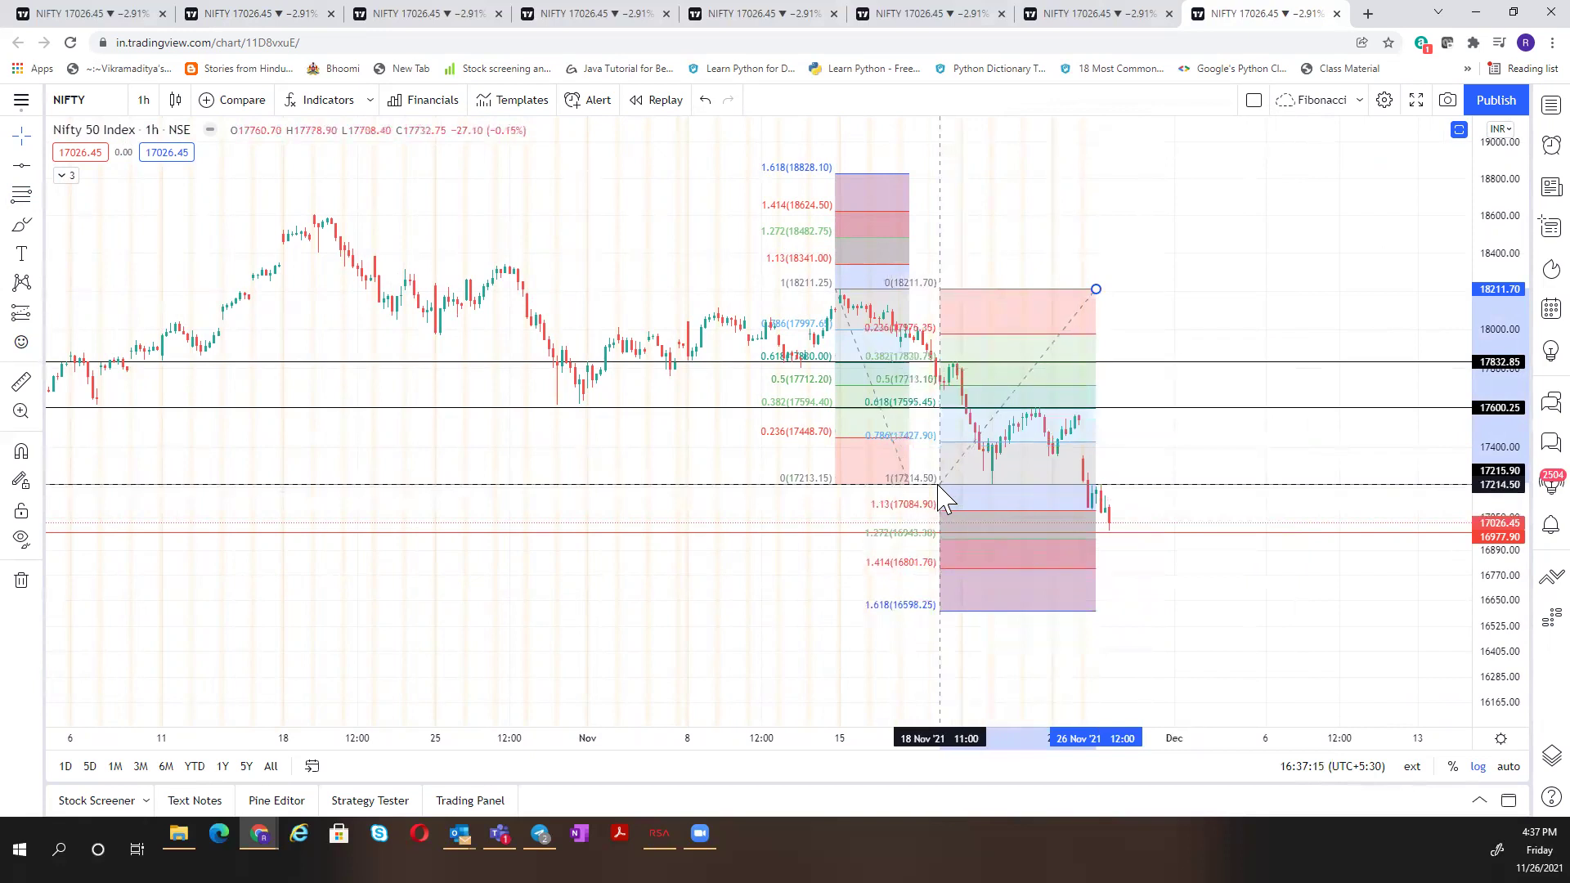
pyautogui.moveTo(1096, 290); pyautogui.dragTo(980, 291)
pyautogui.click(1101, 298)
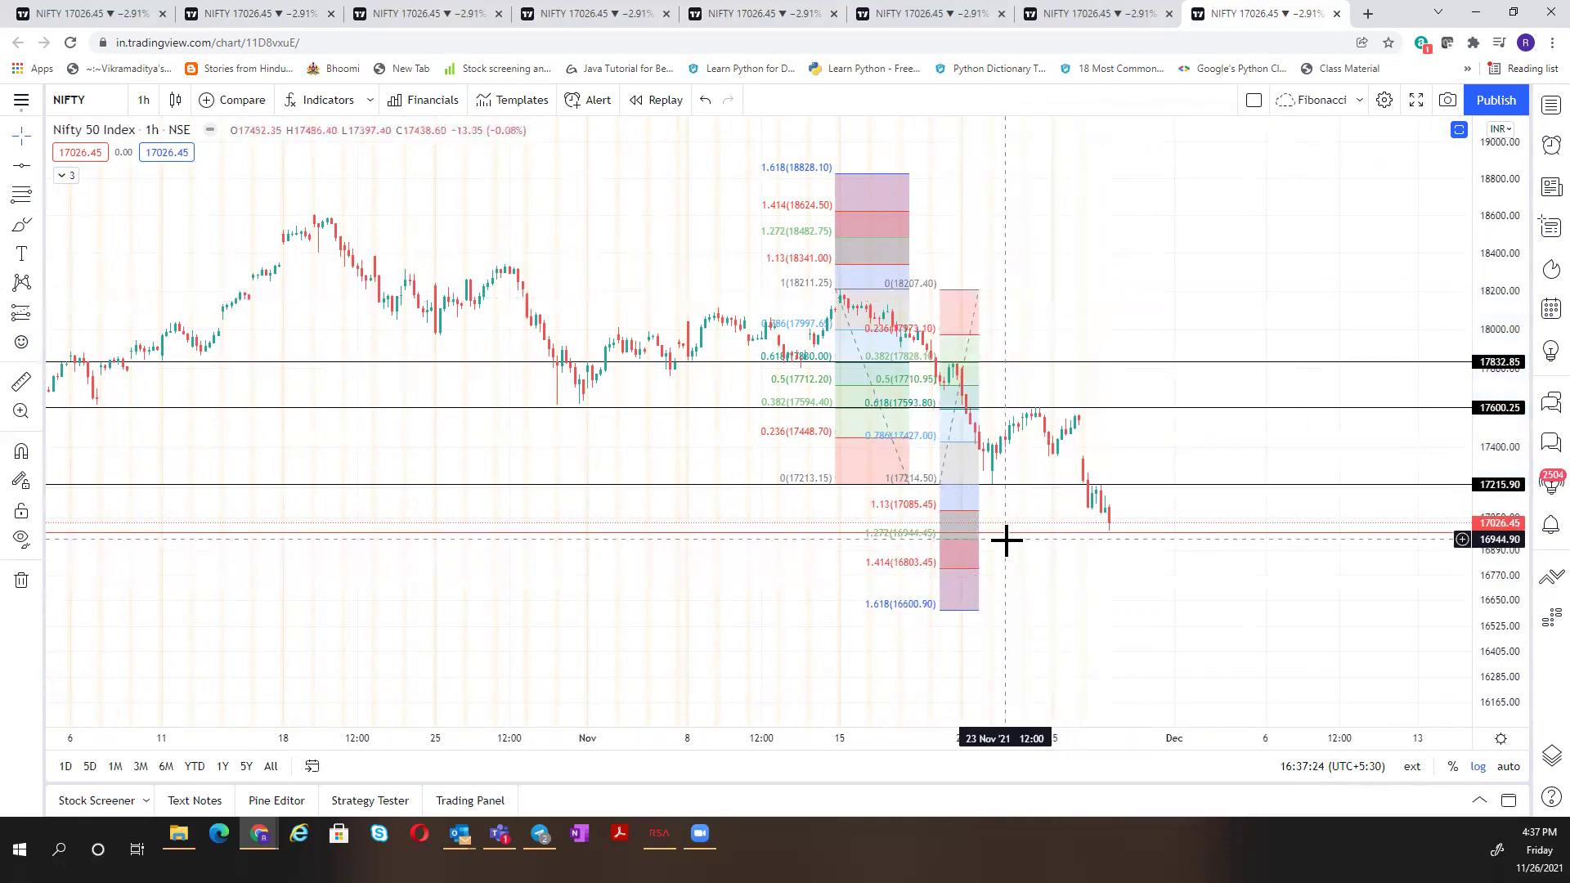
# - Move the lowest horizontal line to 16941.95 at the 1.272 level, and add lines at 16801.80 (1.414) and 16601.10 (1.618)
pyautogui.click(1121, 534)
pyautogui.moveTo(1121, 539); pyautogui.dragTo(1123, 546)
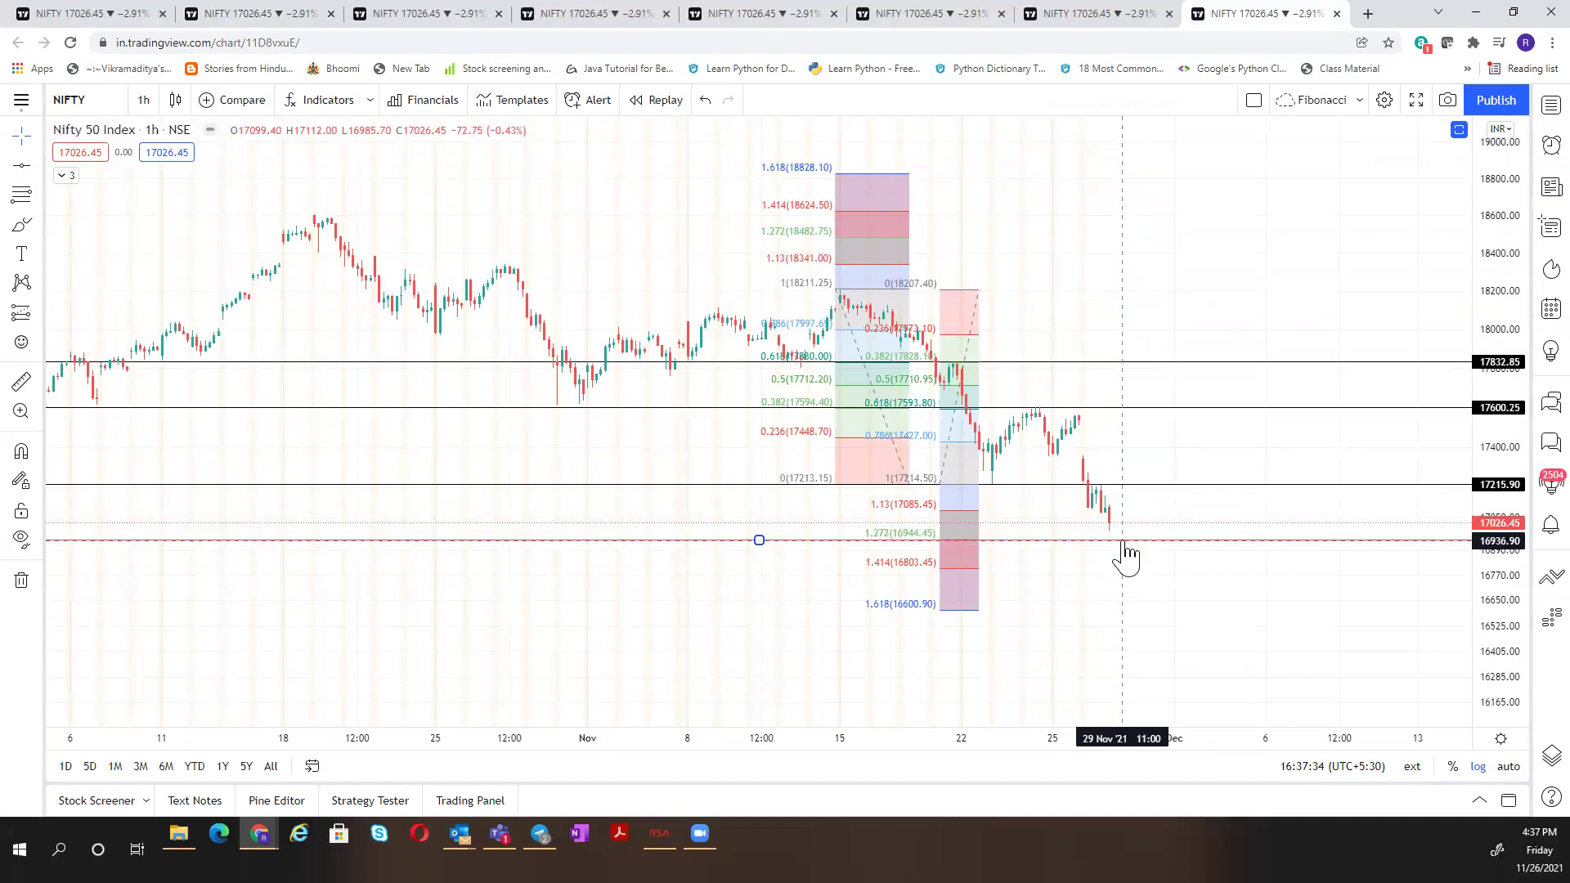
pyautogui.click(19, 166)
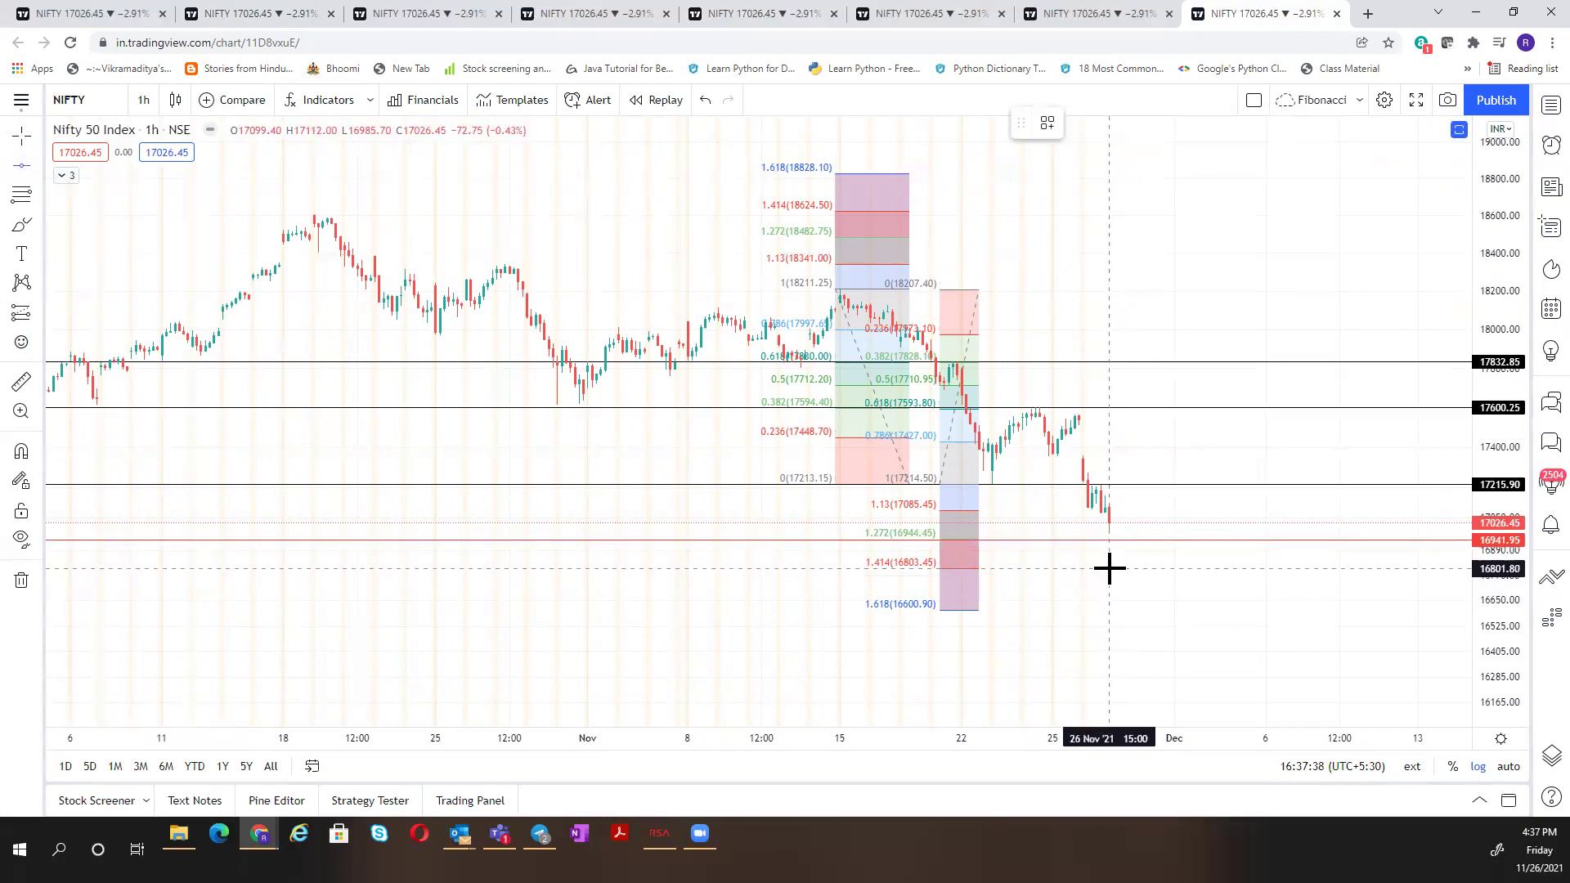
pyautogui.click(1109, 569)
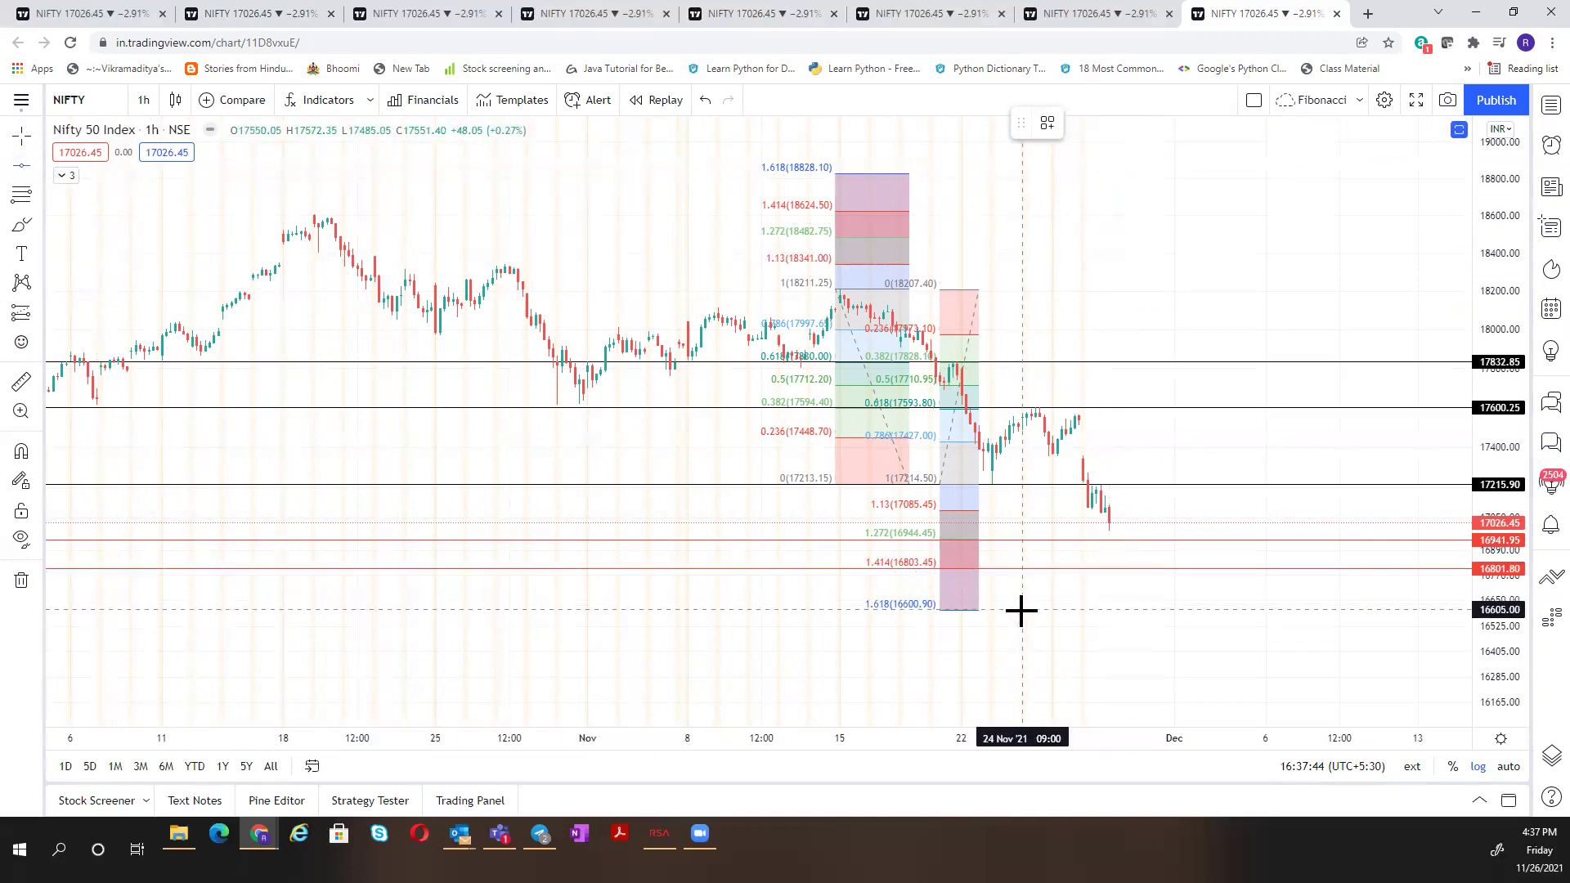
pyautogui.click(1021, 610)
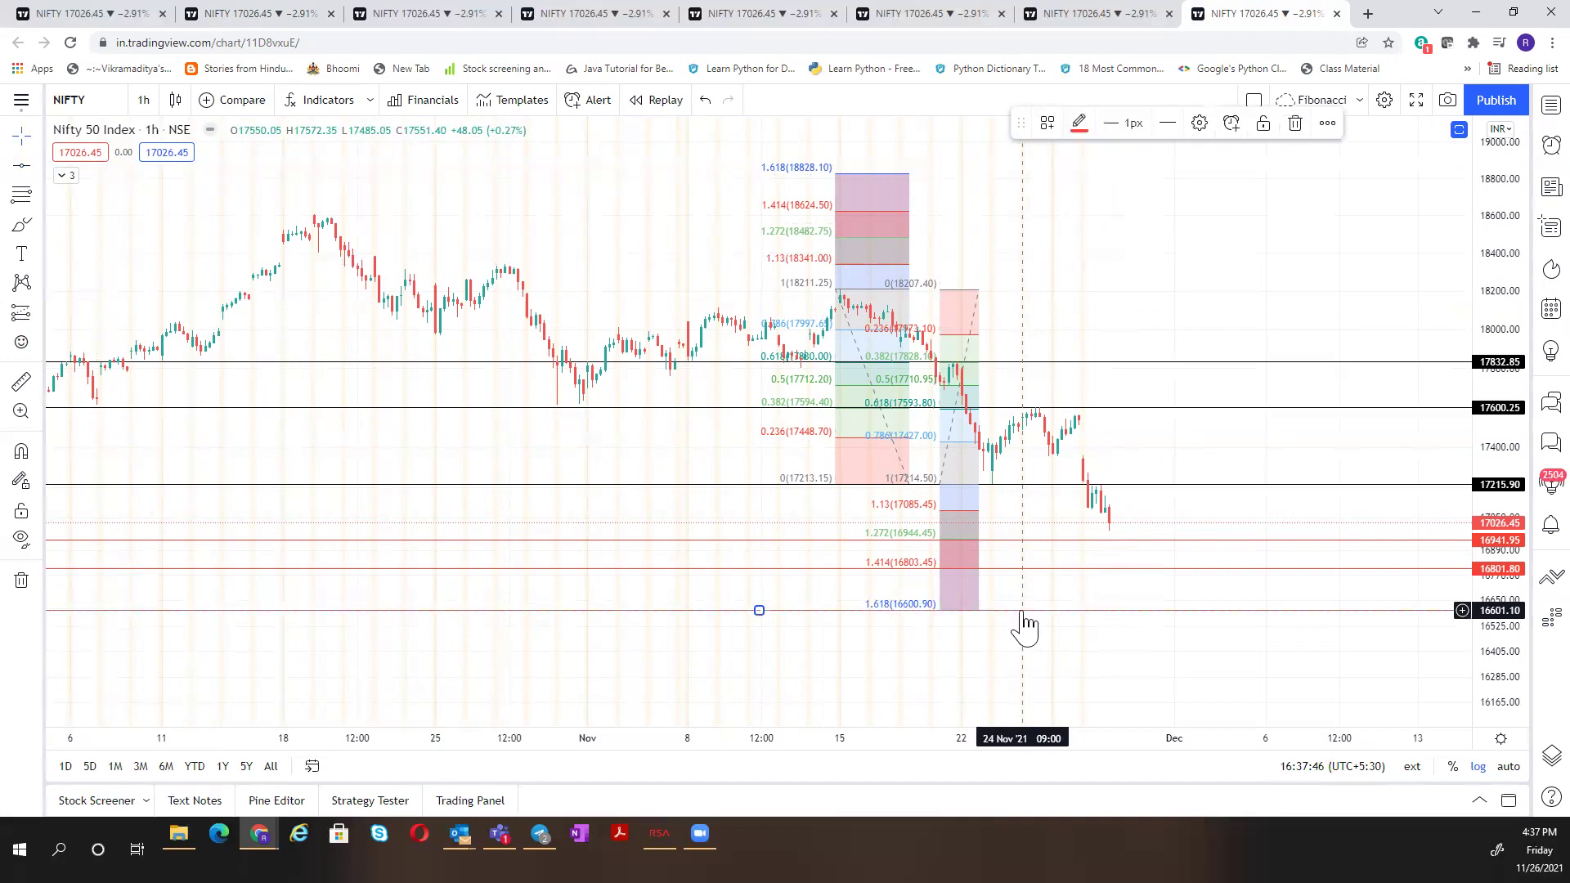
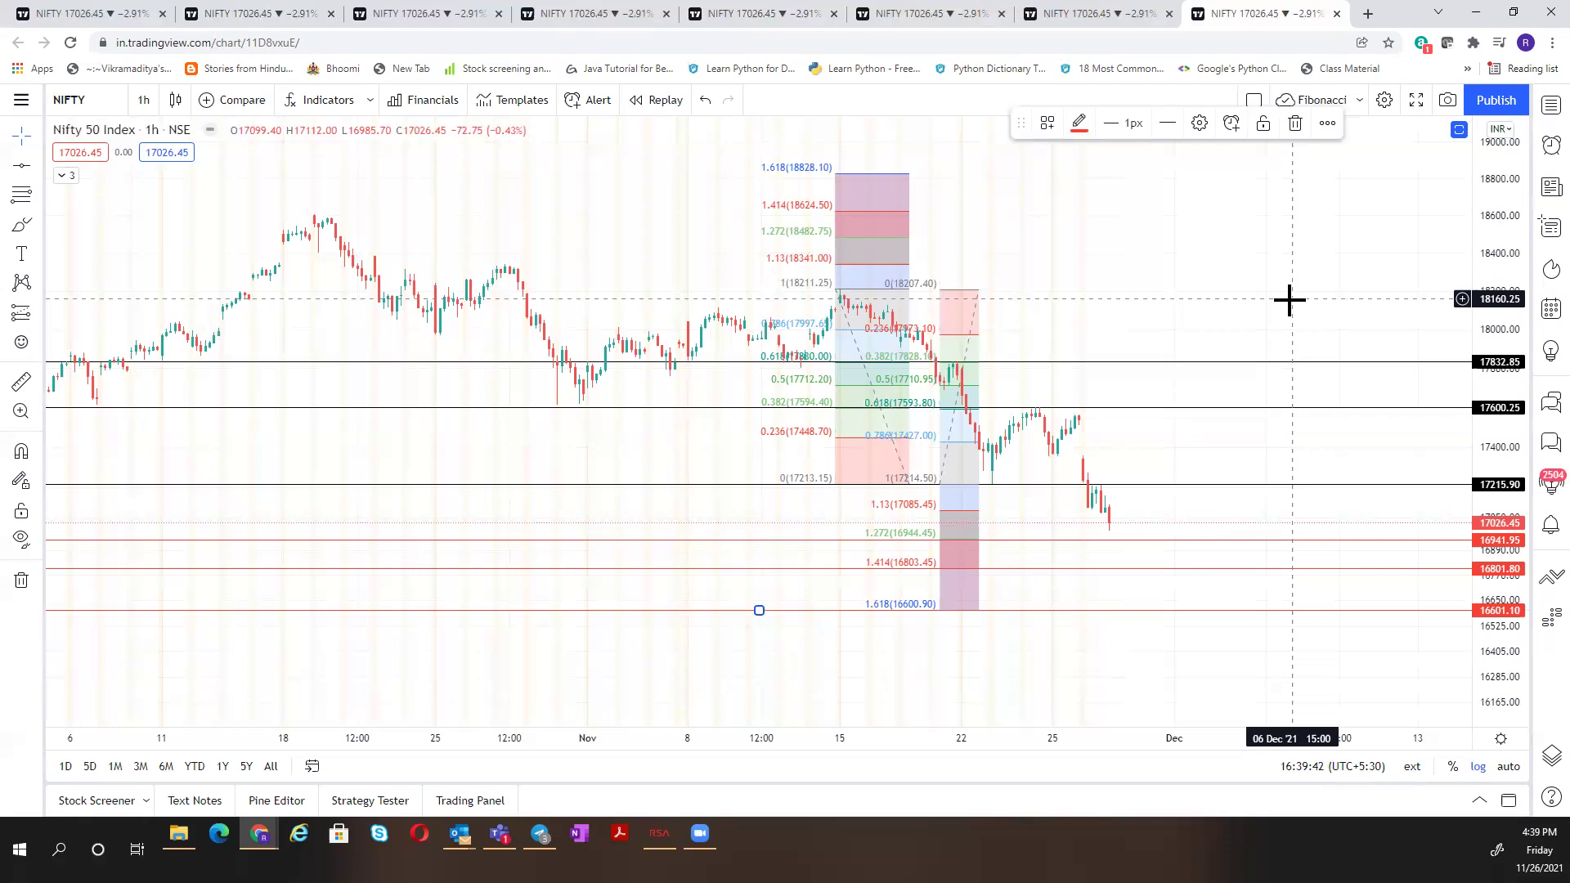
# - Undo the added support lines, the redrawn retracement and the earlier deletions of the two Fibonacci retracements, pink ellipse and 17363.35 line
pyautogui.hotkey('ctrl', 'z')
pyautogui.hotkey('ctrl', 'z')
pyautogui.hotkey('ctrl', 'z')
pyautogui.hotkey('ctrl', 'z')
pyautogui.hotkey('ctrl', 'z')
pyautogui.hotkey('ctrl', 'z')
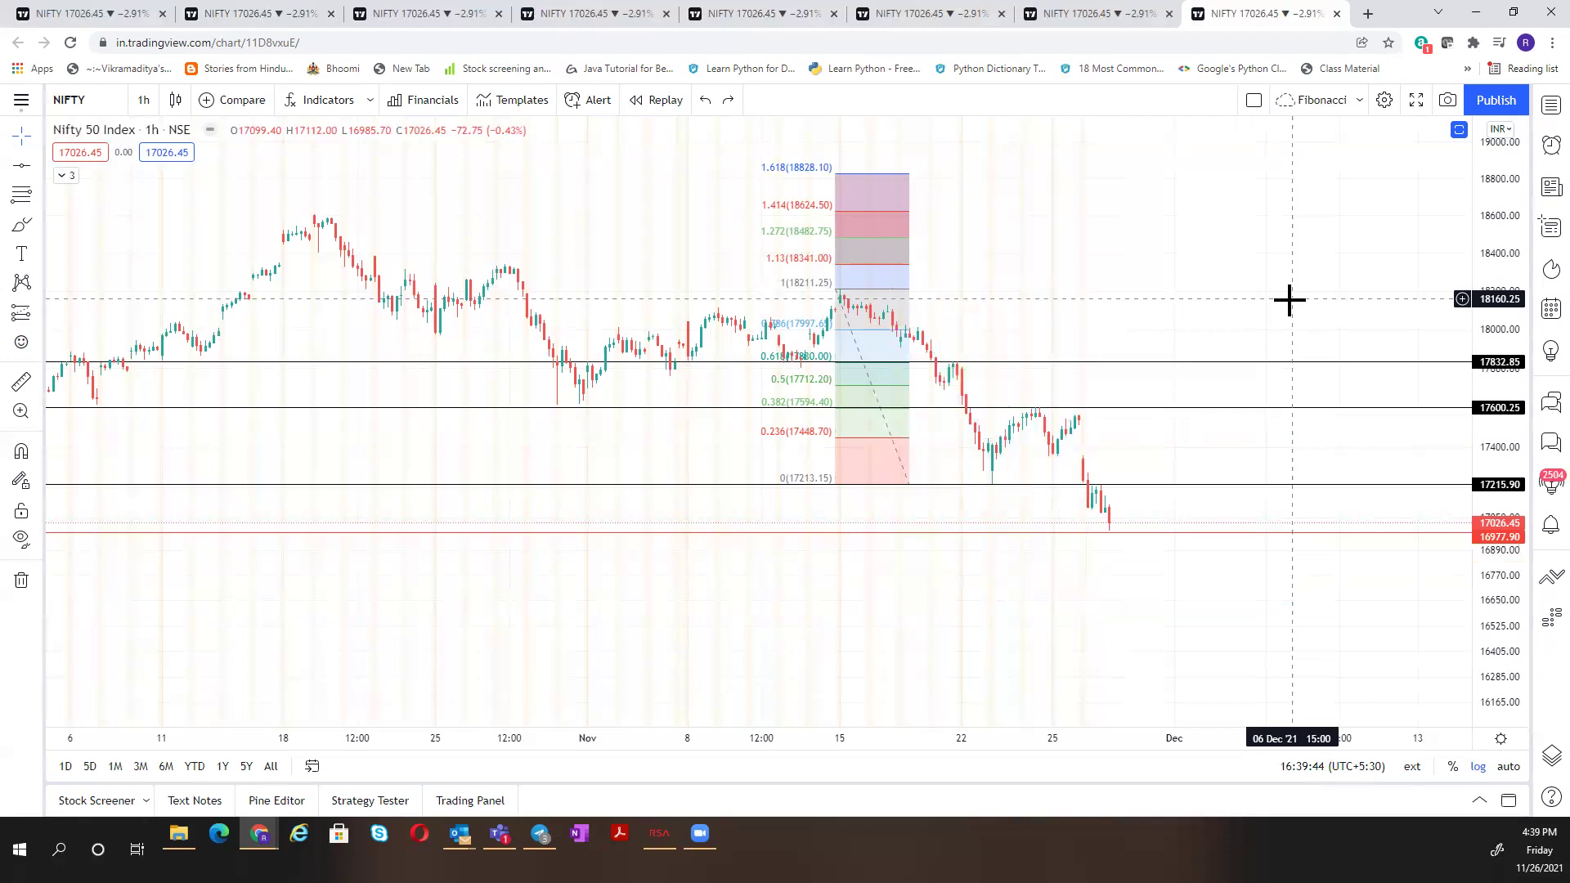
pyautogui.hotkey('ctrl', 'y')
pyautogui.hotkey('ctrl', 'y')
pyautogui.hotkey('ctrl', 'y')
pyautogui.hotkey('ctrl', 'y')
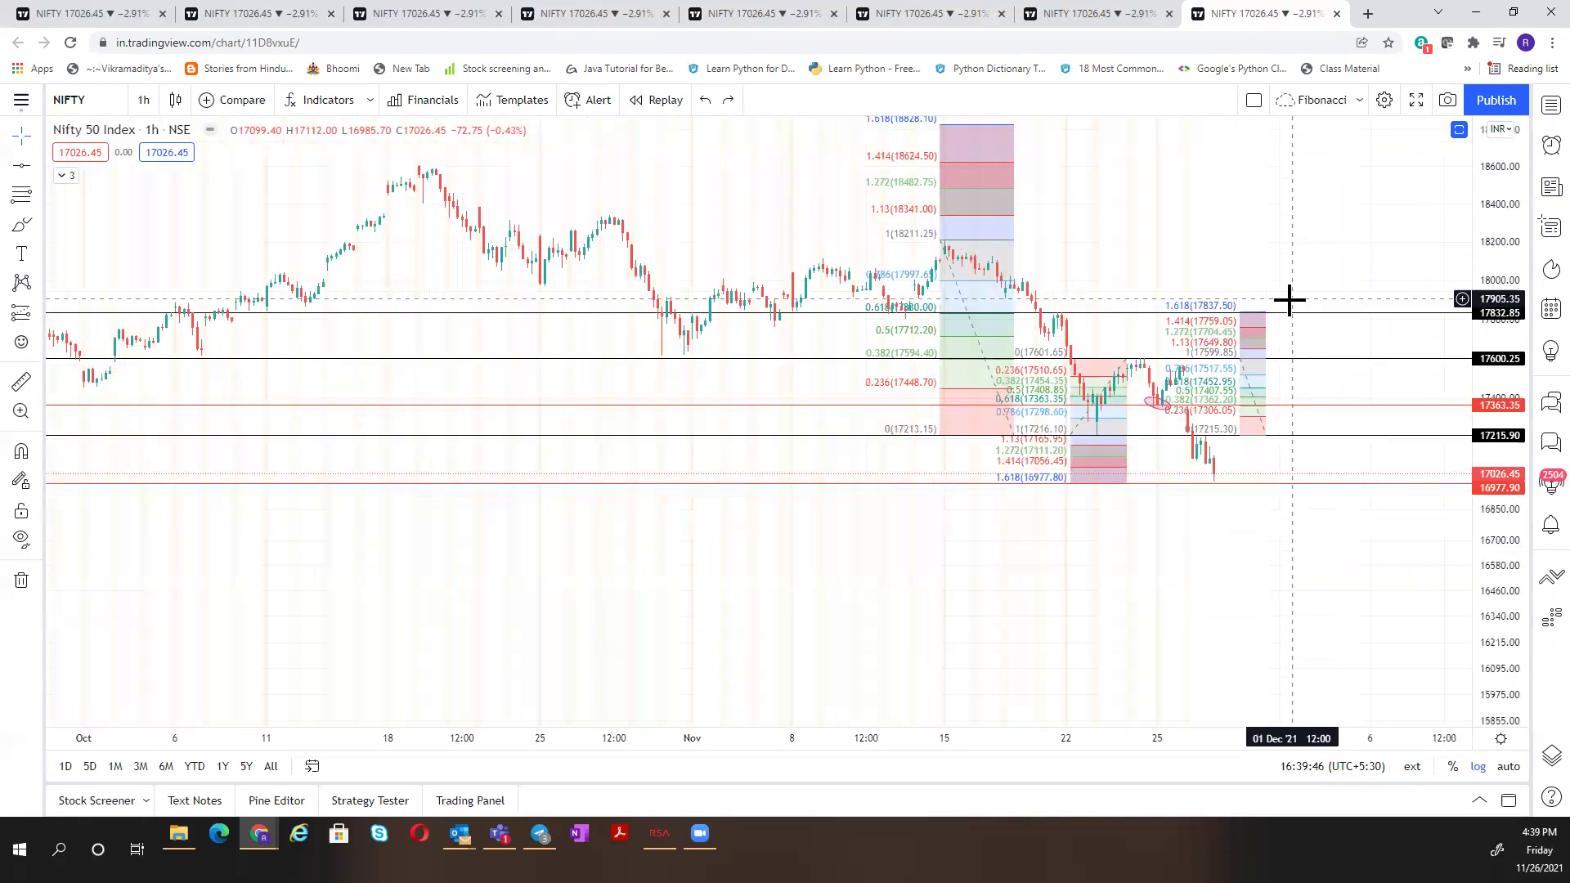
# - Delete the Fibonacci retracement over the 22–24 November candles and the small one starting at 29 November
pyautogui.moveTo(1504, 589); pyautogui.dragTo(941, 777)
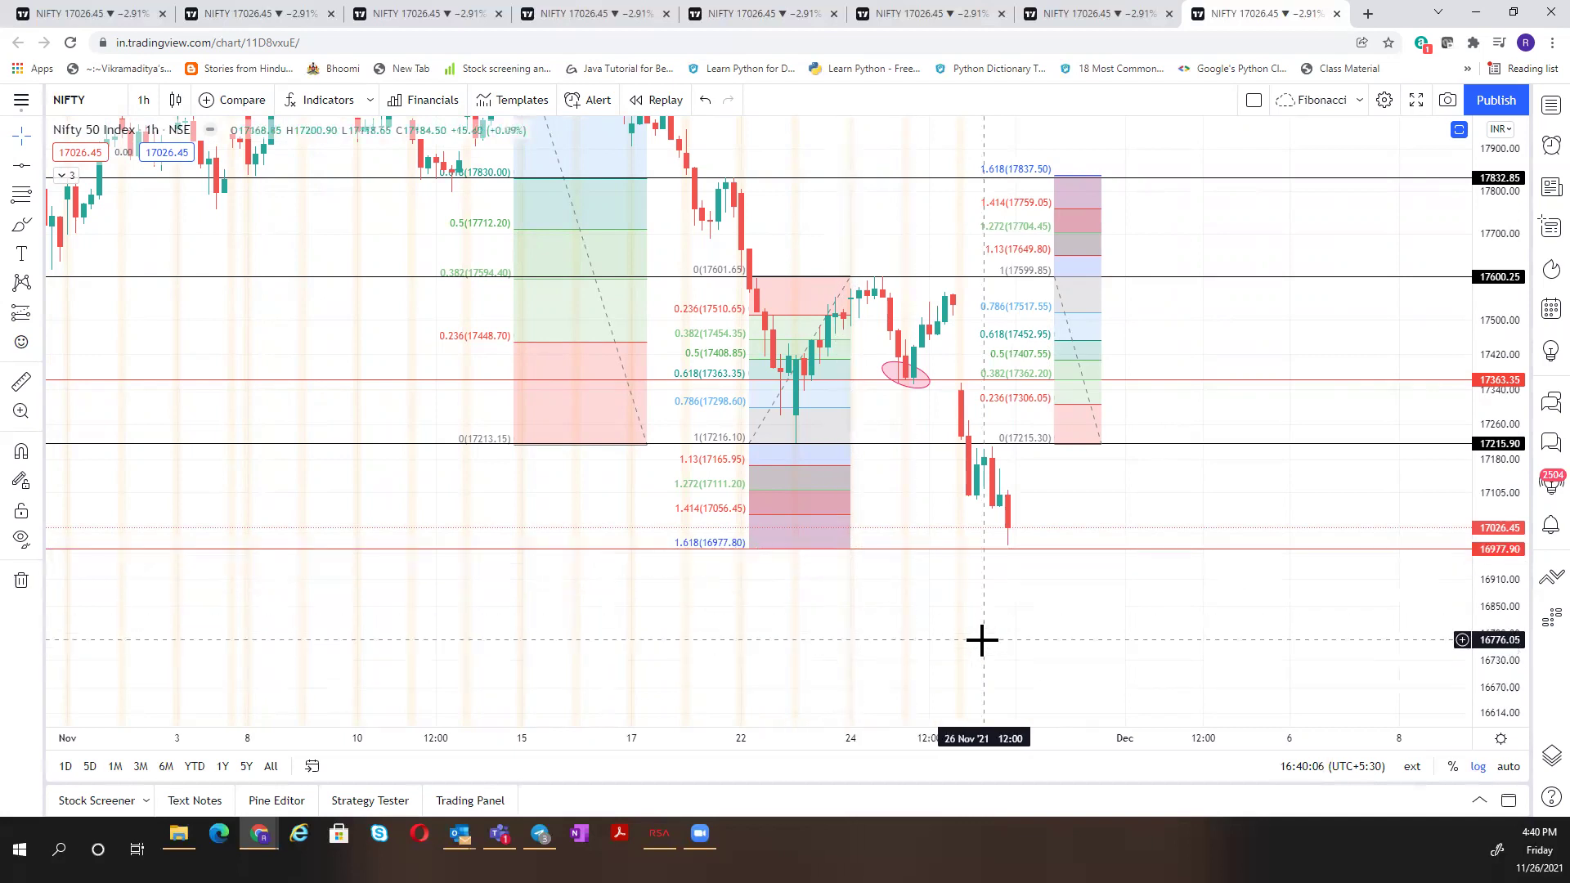
pyautogui.click(911, 385)
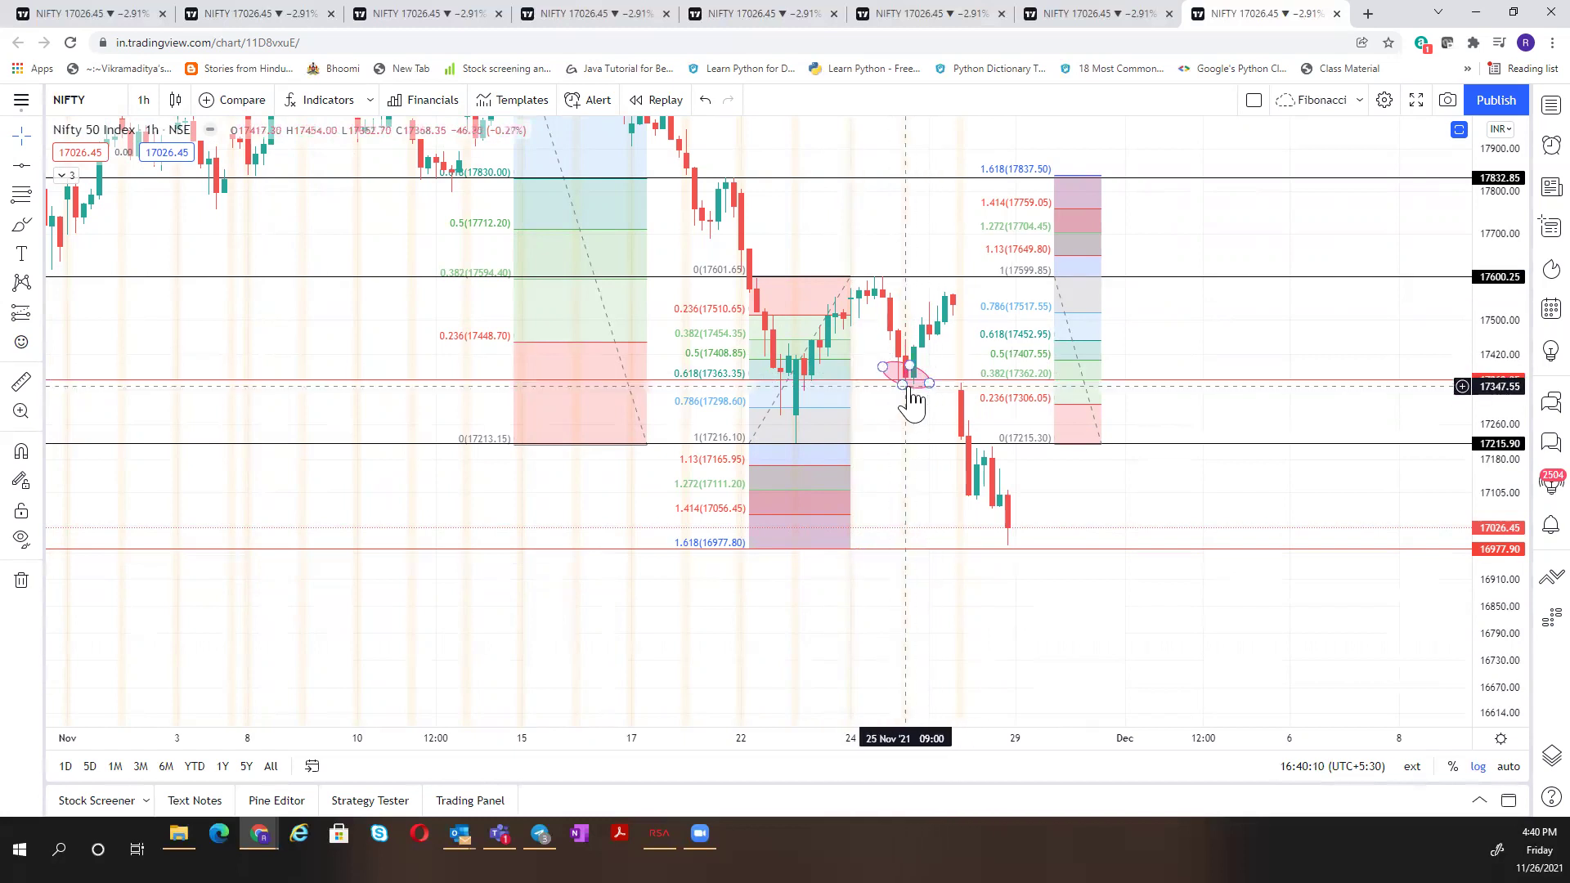
pyautogui.click(992, 515)
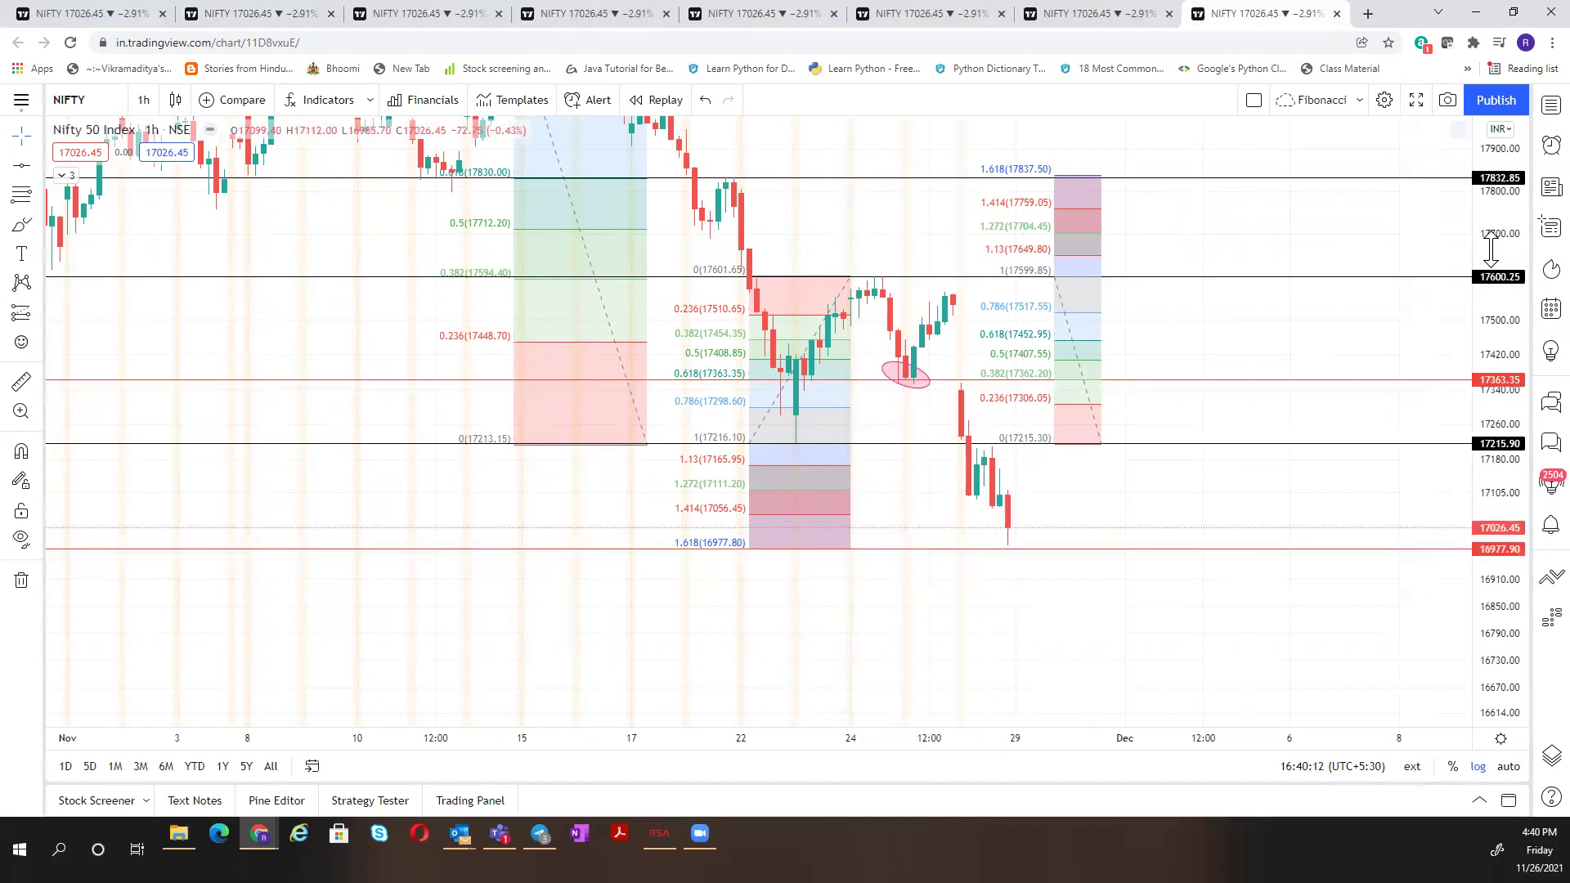
pyautogui.moveTo(1490, 249); pyautogui.dragTo(1490, 387)
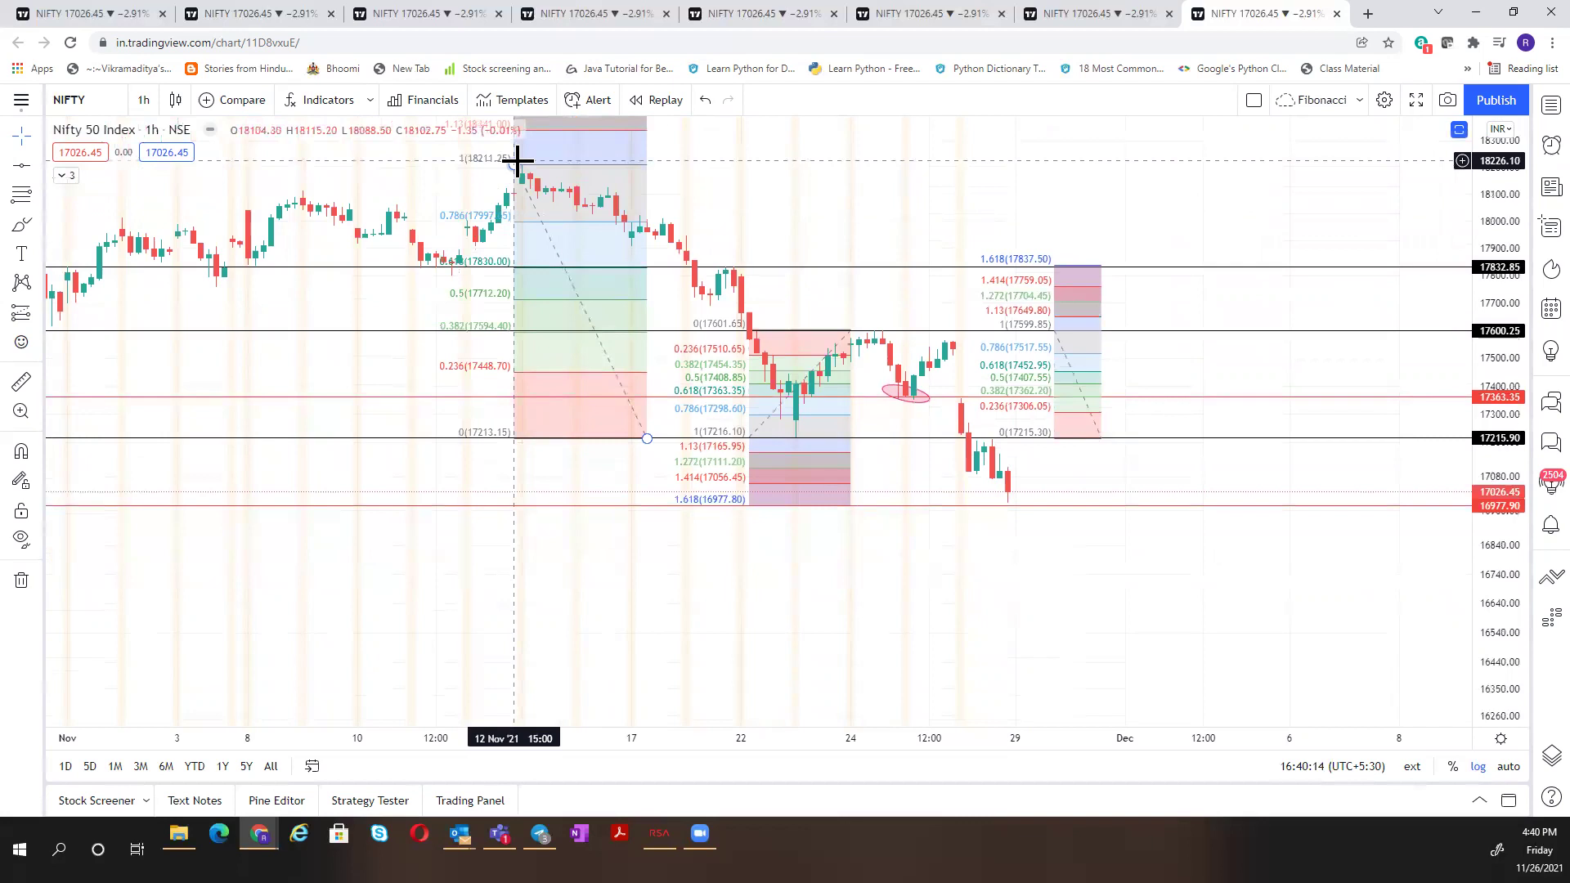
pyautogui.click(852, 333)
pyautogui.press('Delete')
pyautogui.click(1055, 331)
pyautogui.press('Delete')
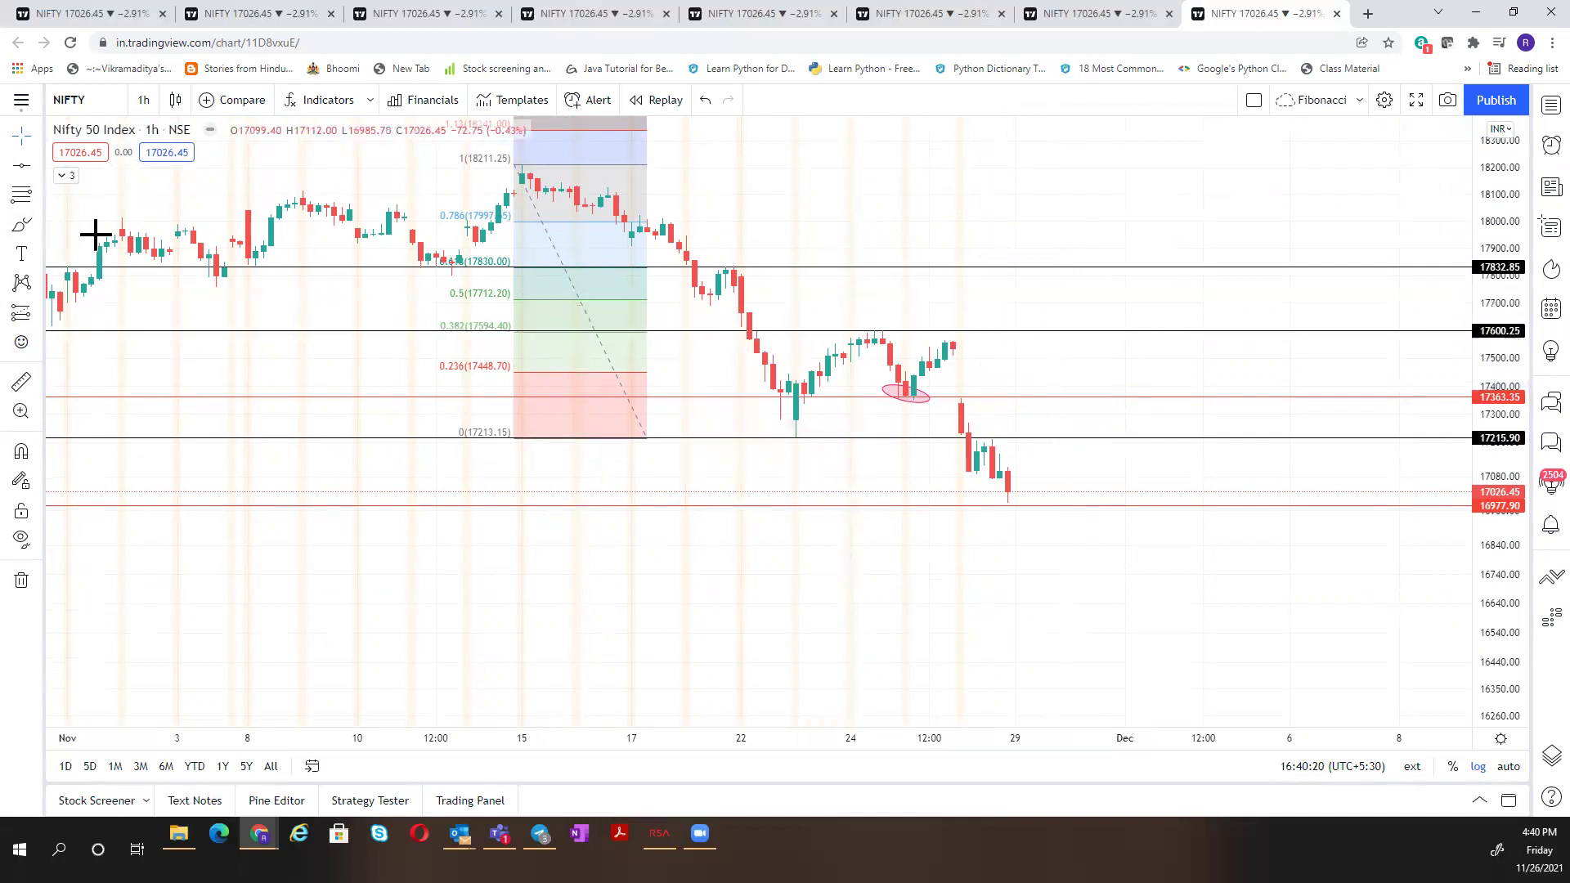
# - Draw a Fibonacci retracement from about 17219.80 at 22 November 13:00 up to about 18207.75 at 23 November 12:00
pyautogui.click(22, 196)
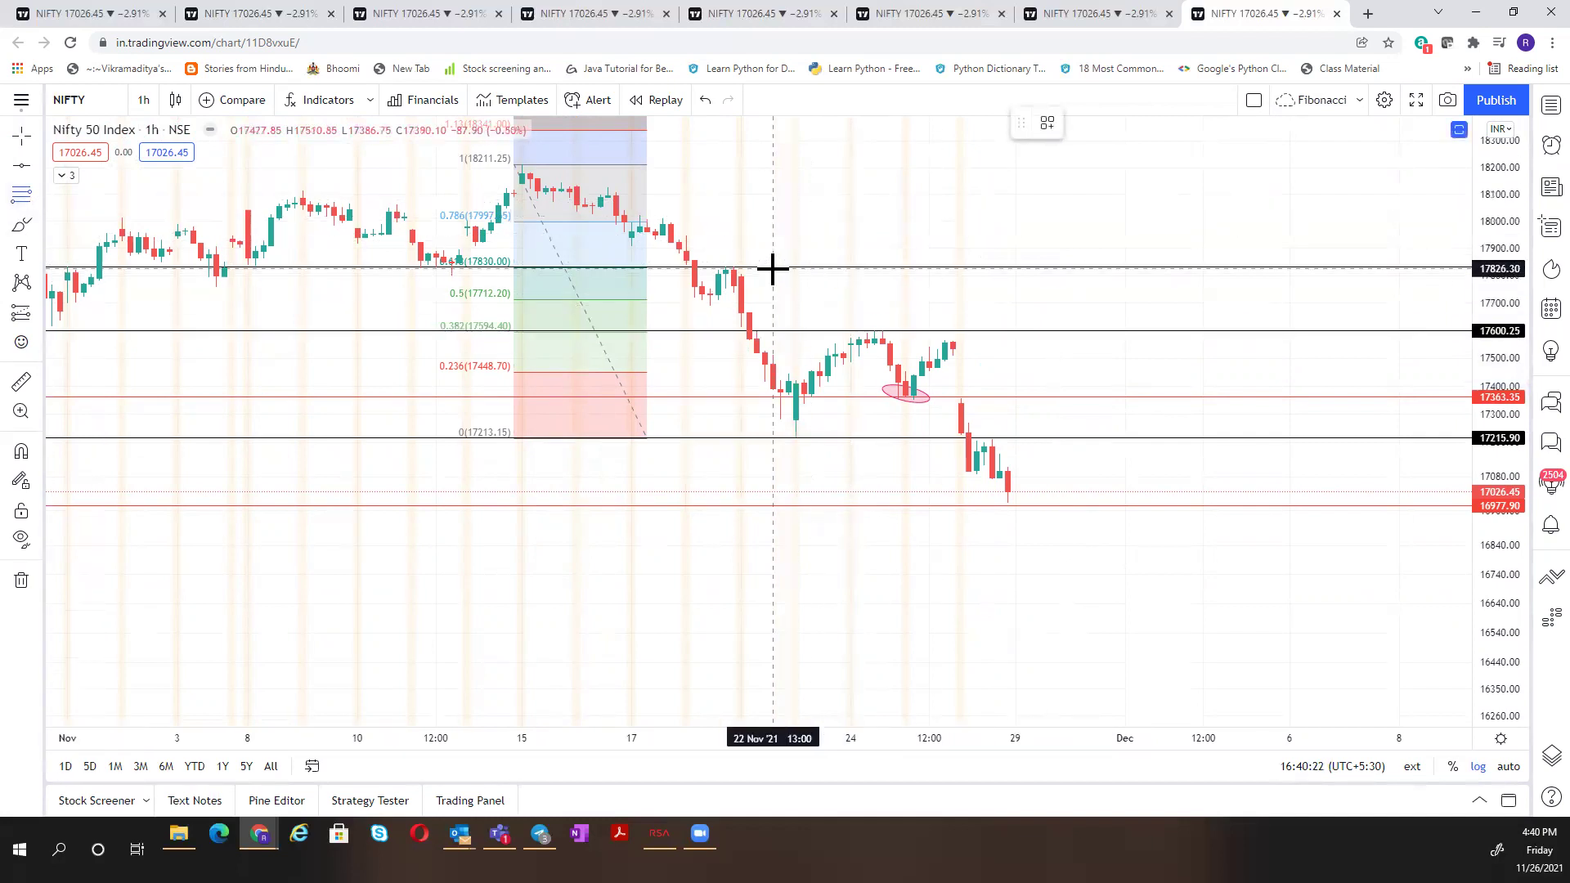
pyautogui.click(773, 267)
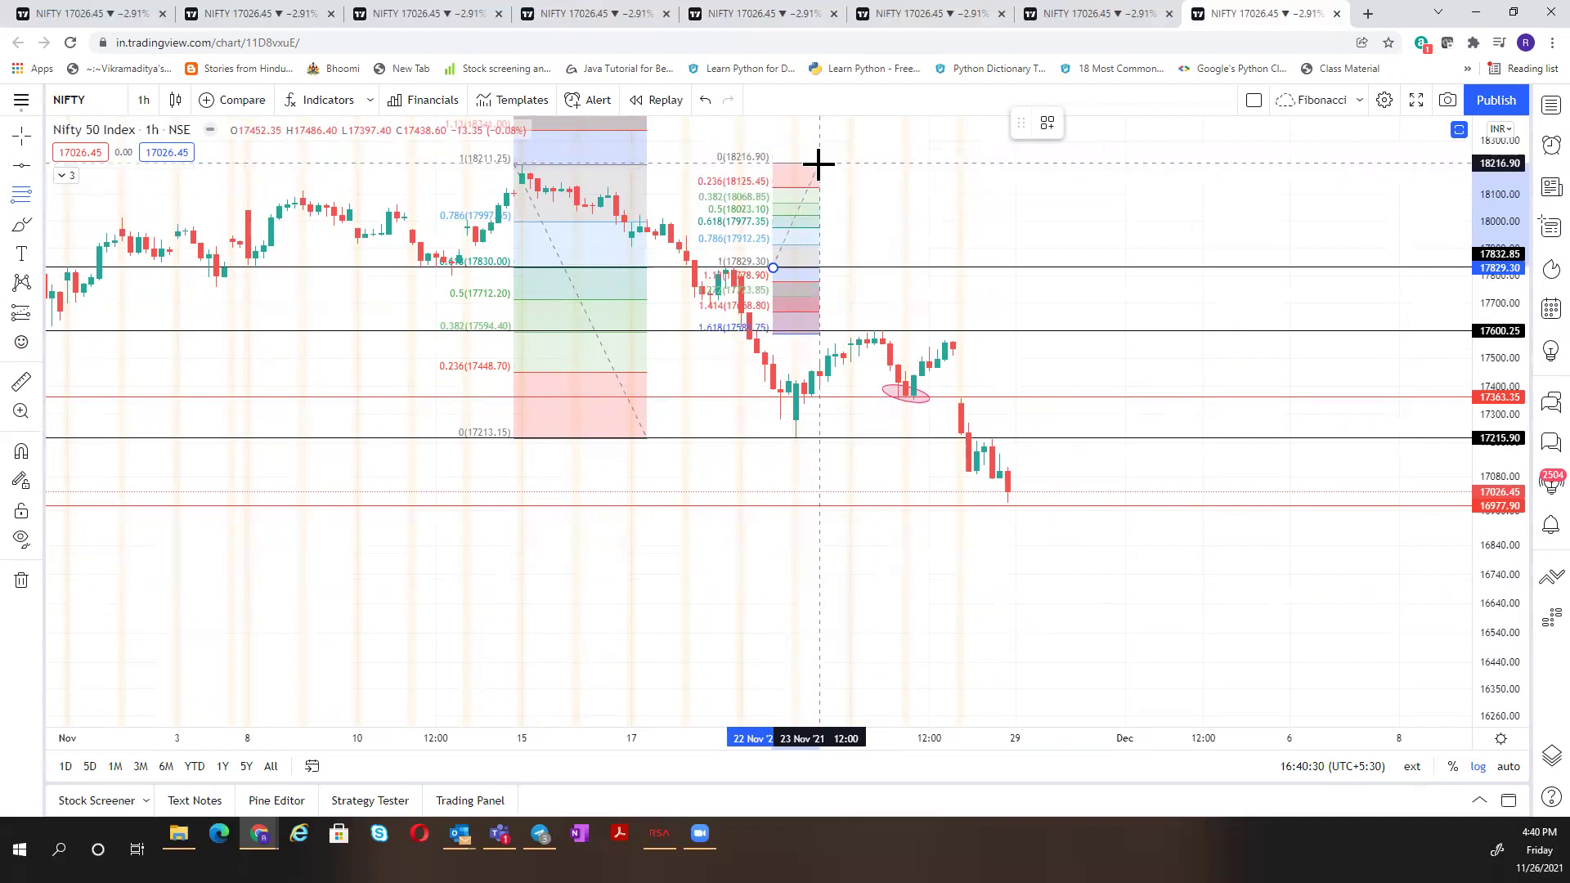
pyautogui.click(820, 166)
pyautogui.moveTo(773, 268); pyautogui.dragTo(785, 452)
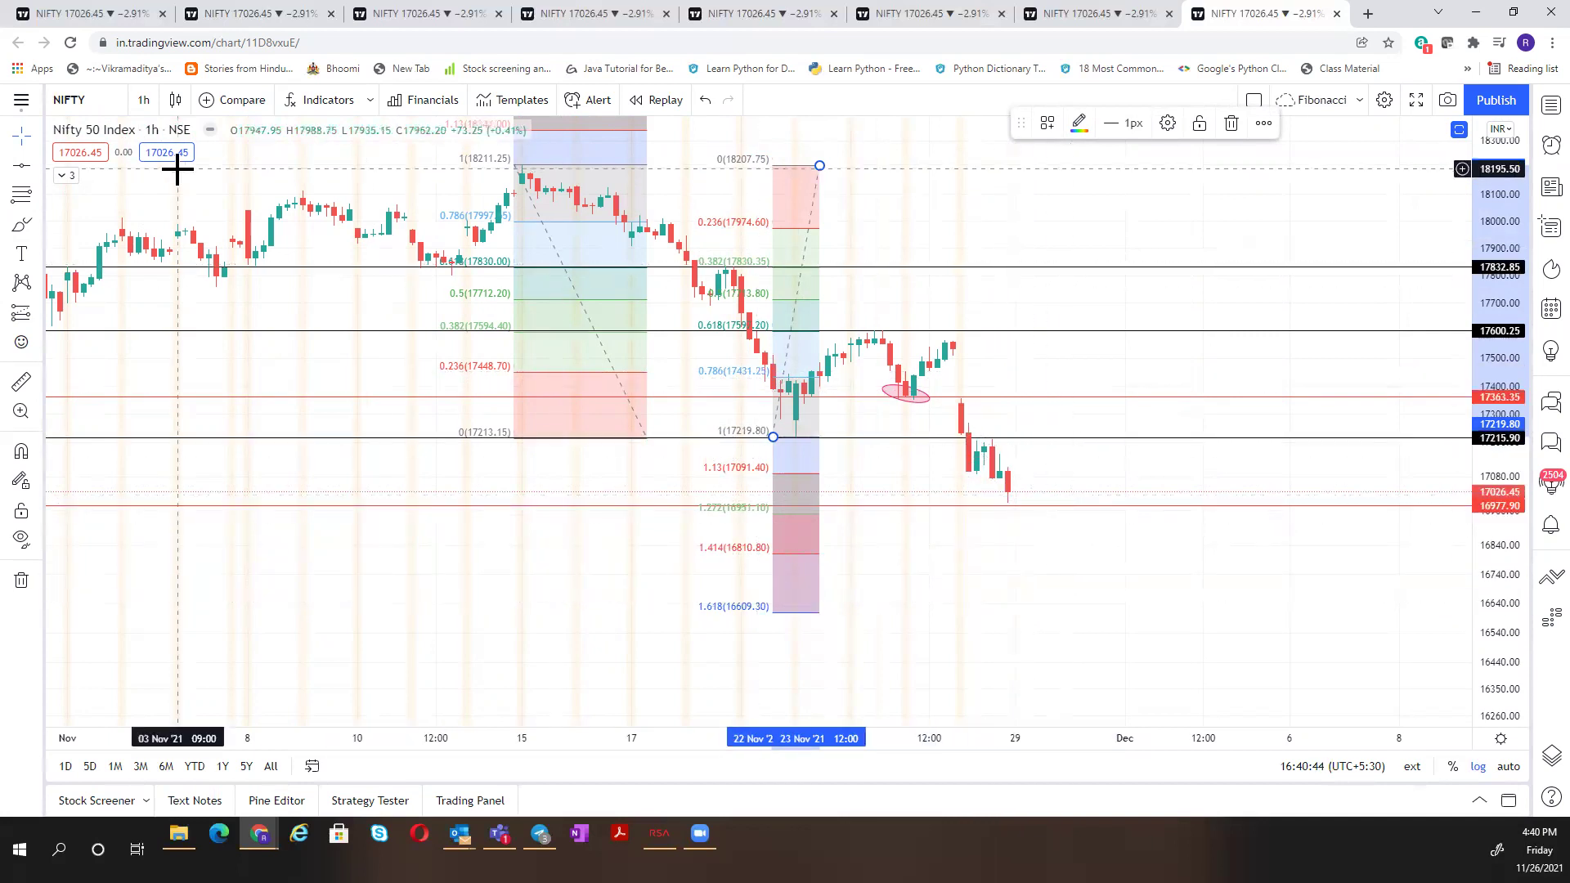
# - Draw a Fibonacci retracement from about 17564.65 at 26 November 15:00 down to about 16987.05 at 1 December 12:00
pyautogui.click(953, 291)
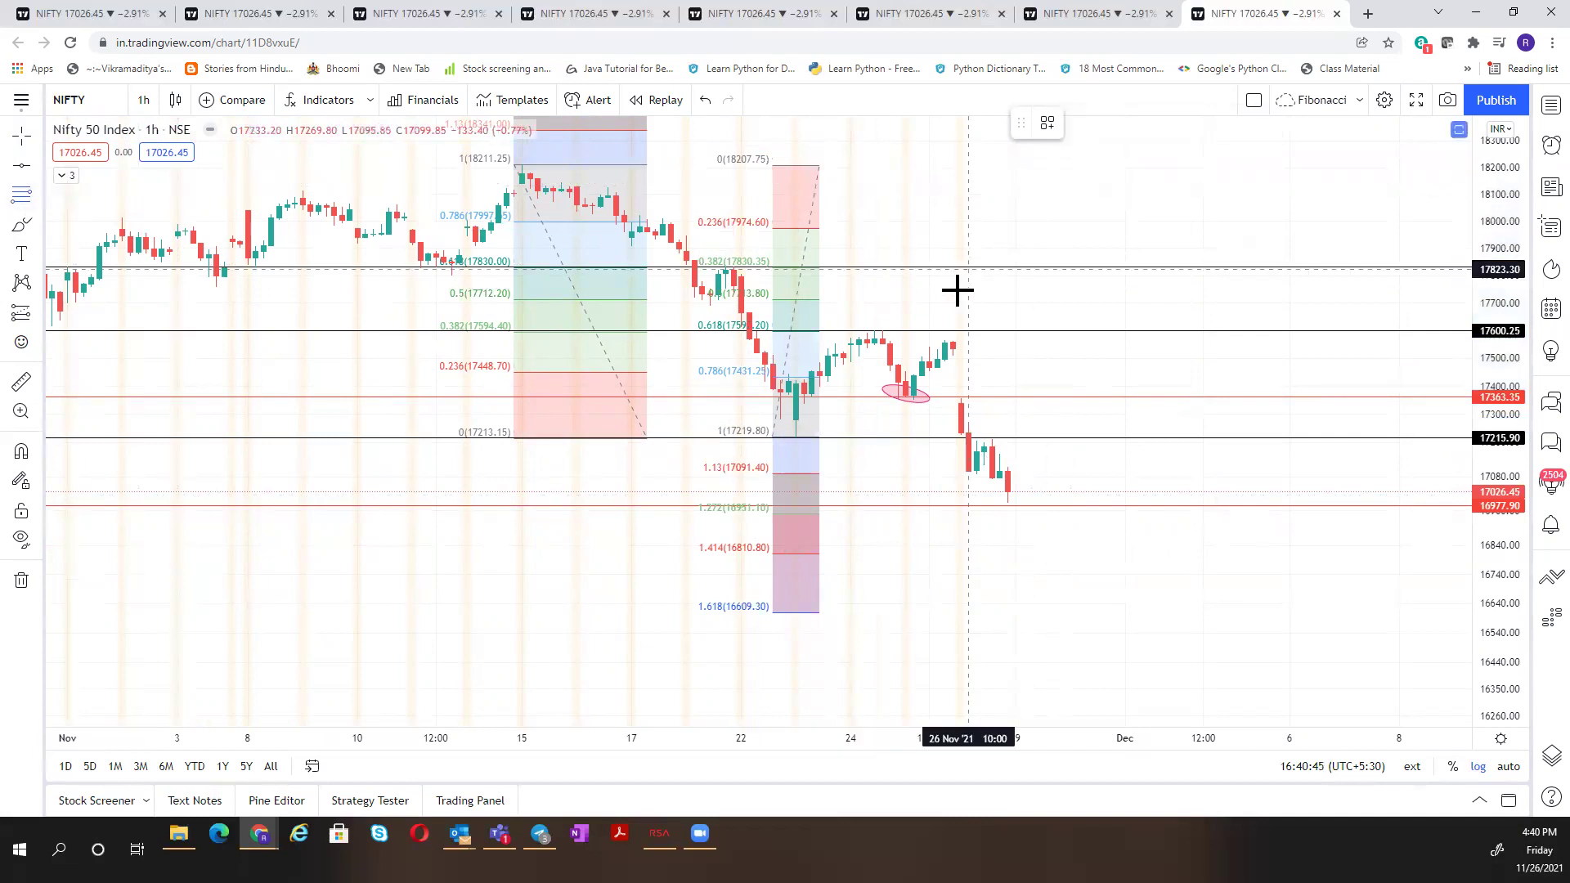
pyautogui.click(1008, 340)
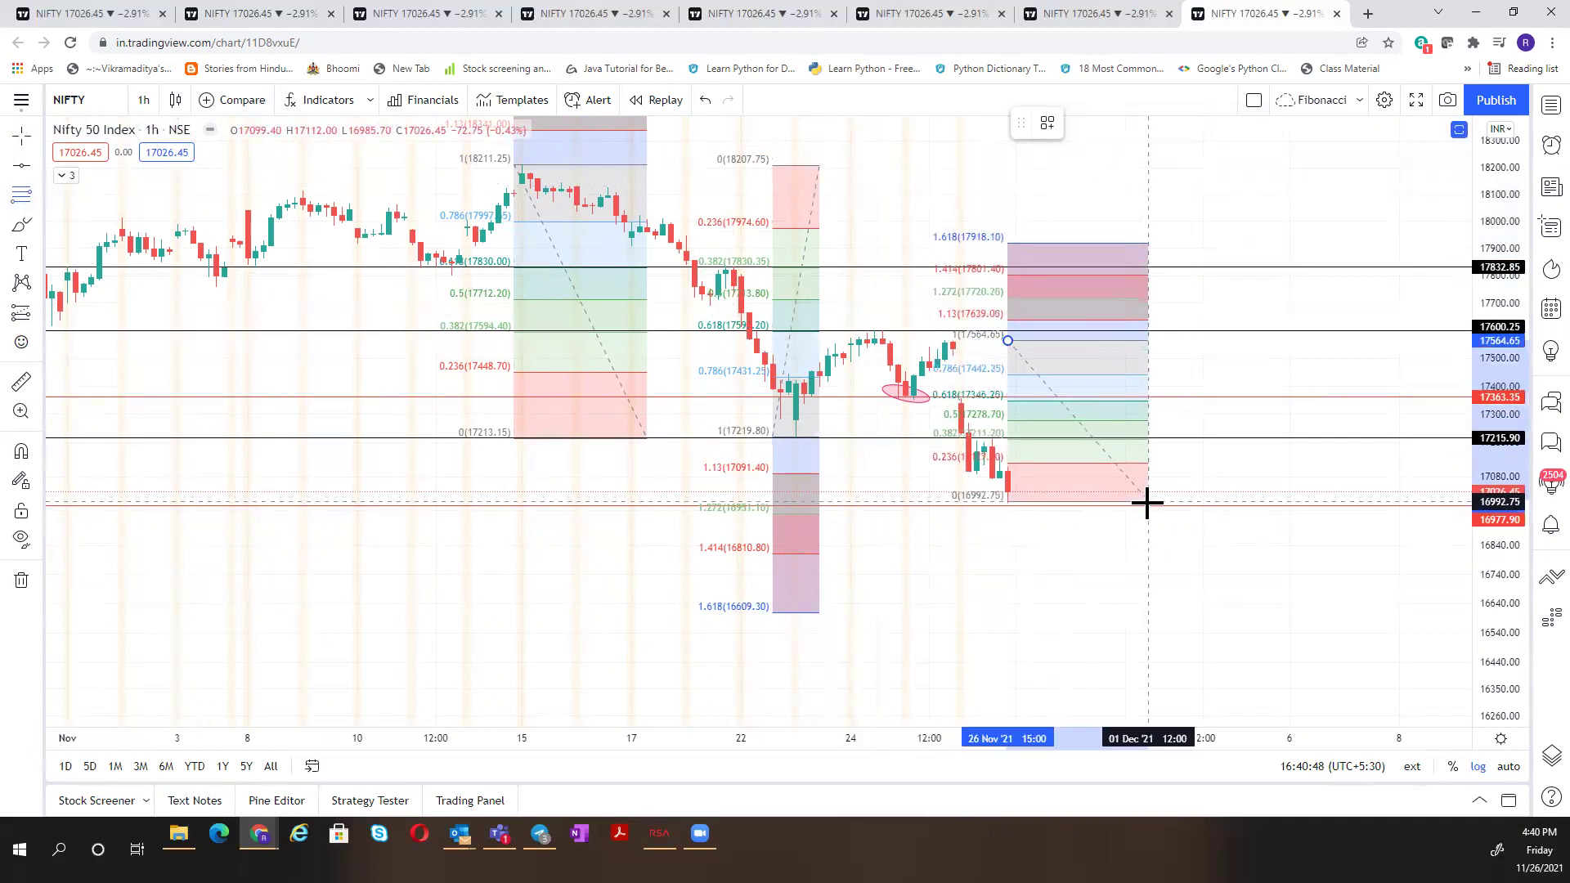
pyautogui.click(1148, 502)
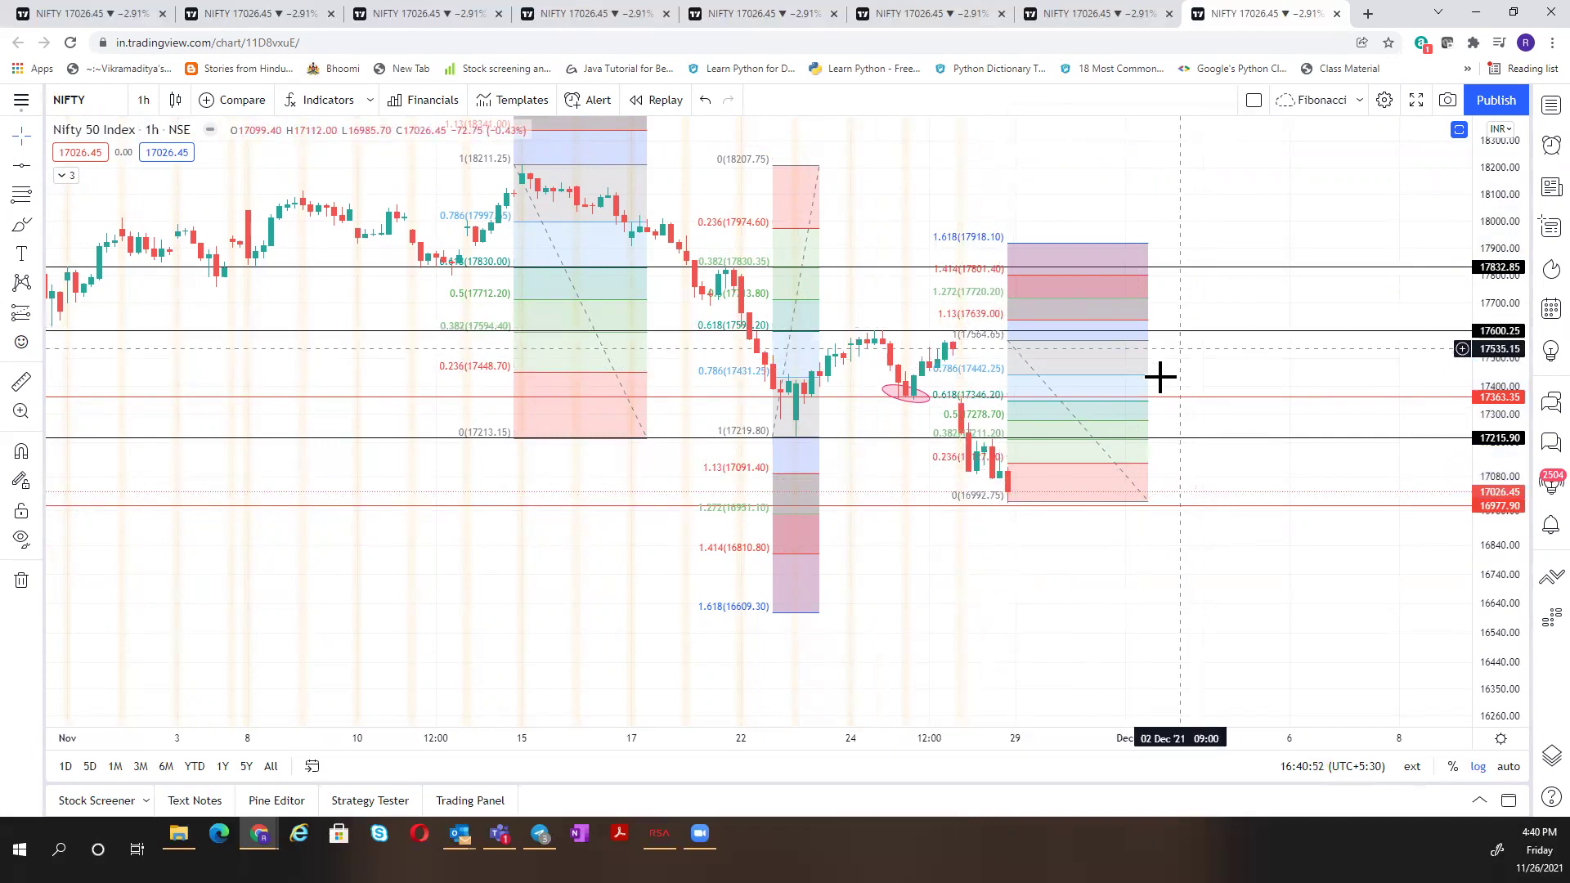
pyautogui.moveTo(1149, 501); pyautogui.dragTo(1149, 503)
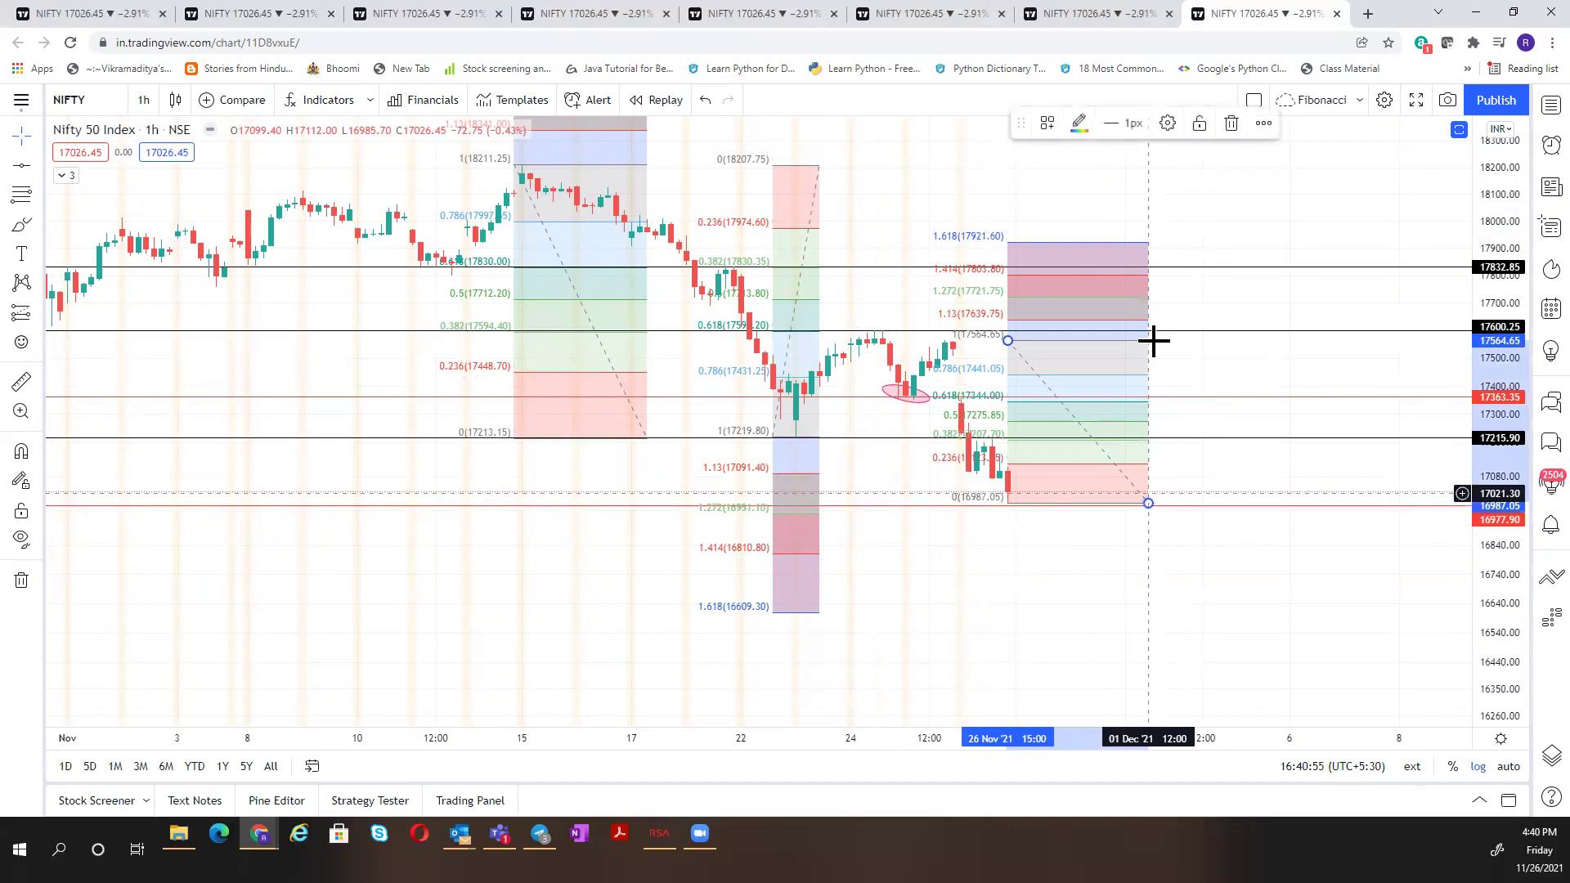
# - Check the daily Nifty chart with its Bollinger Bands and return to the hourly Fibonacci chart
pyautogui.click(239, 13)
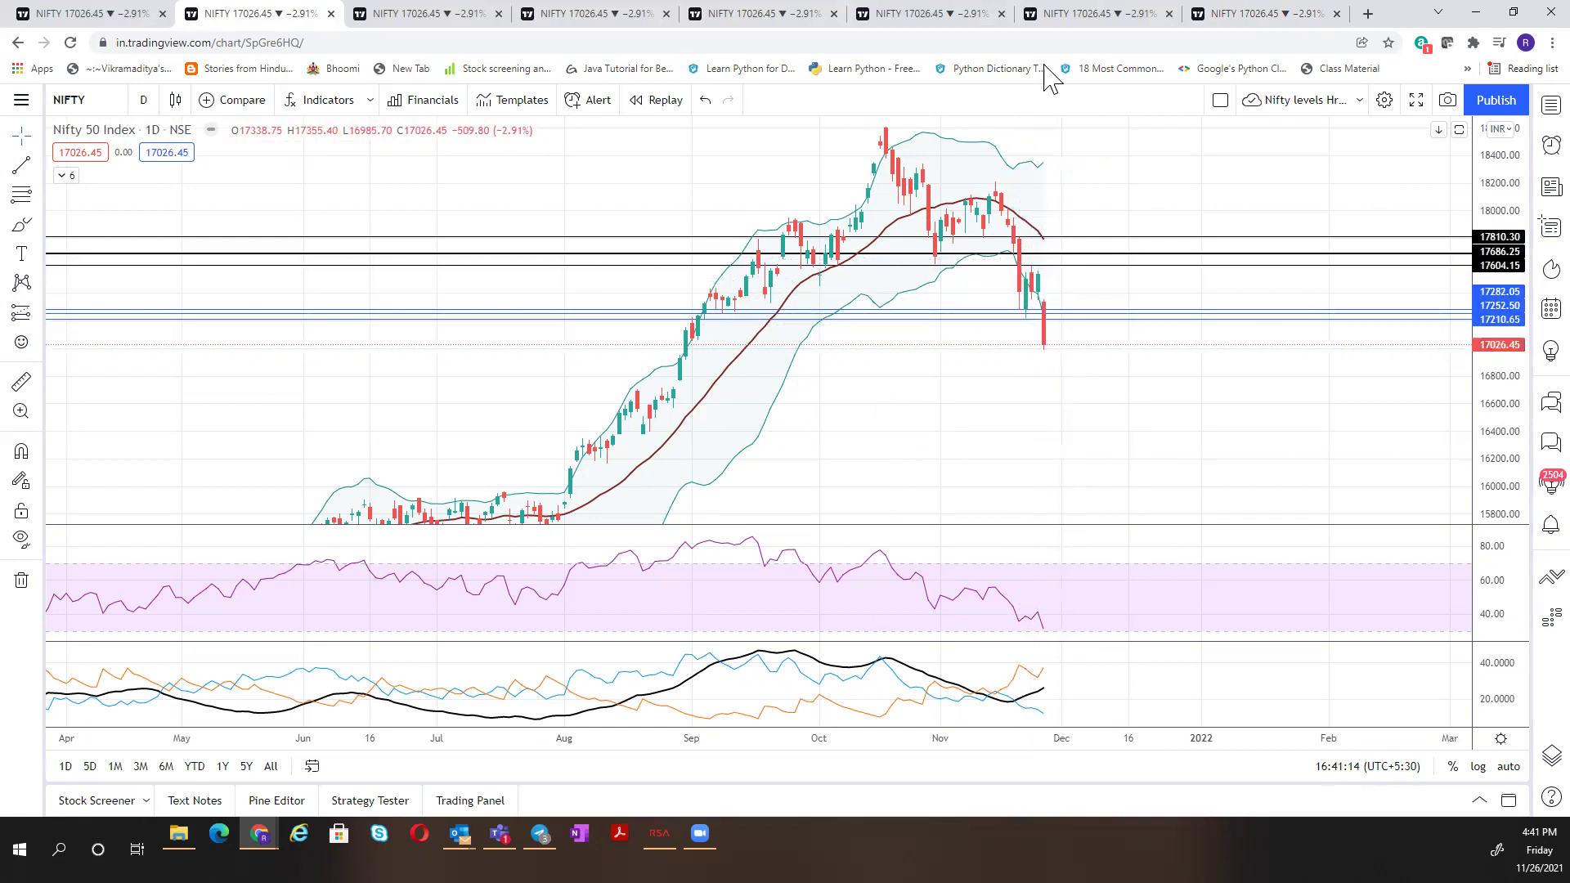
pyautogui.click(1226, 16)
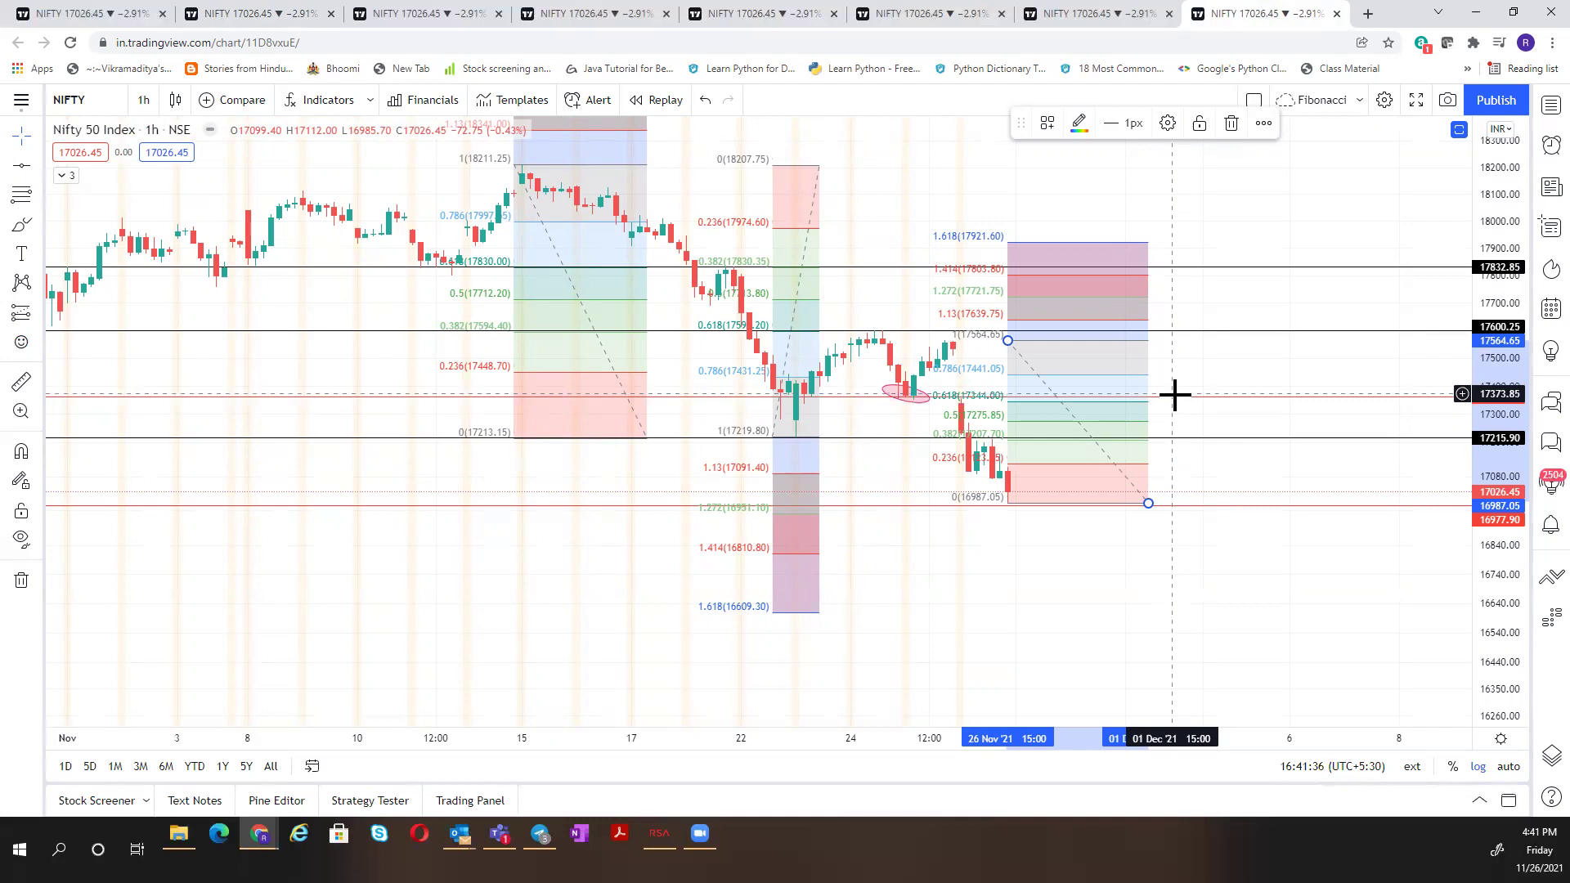
pyautogui.rightClick(1188, 596)
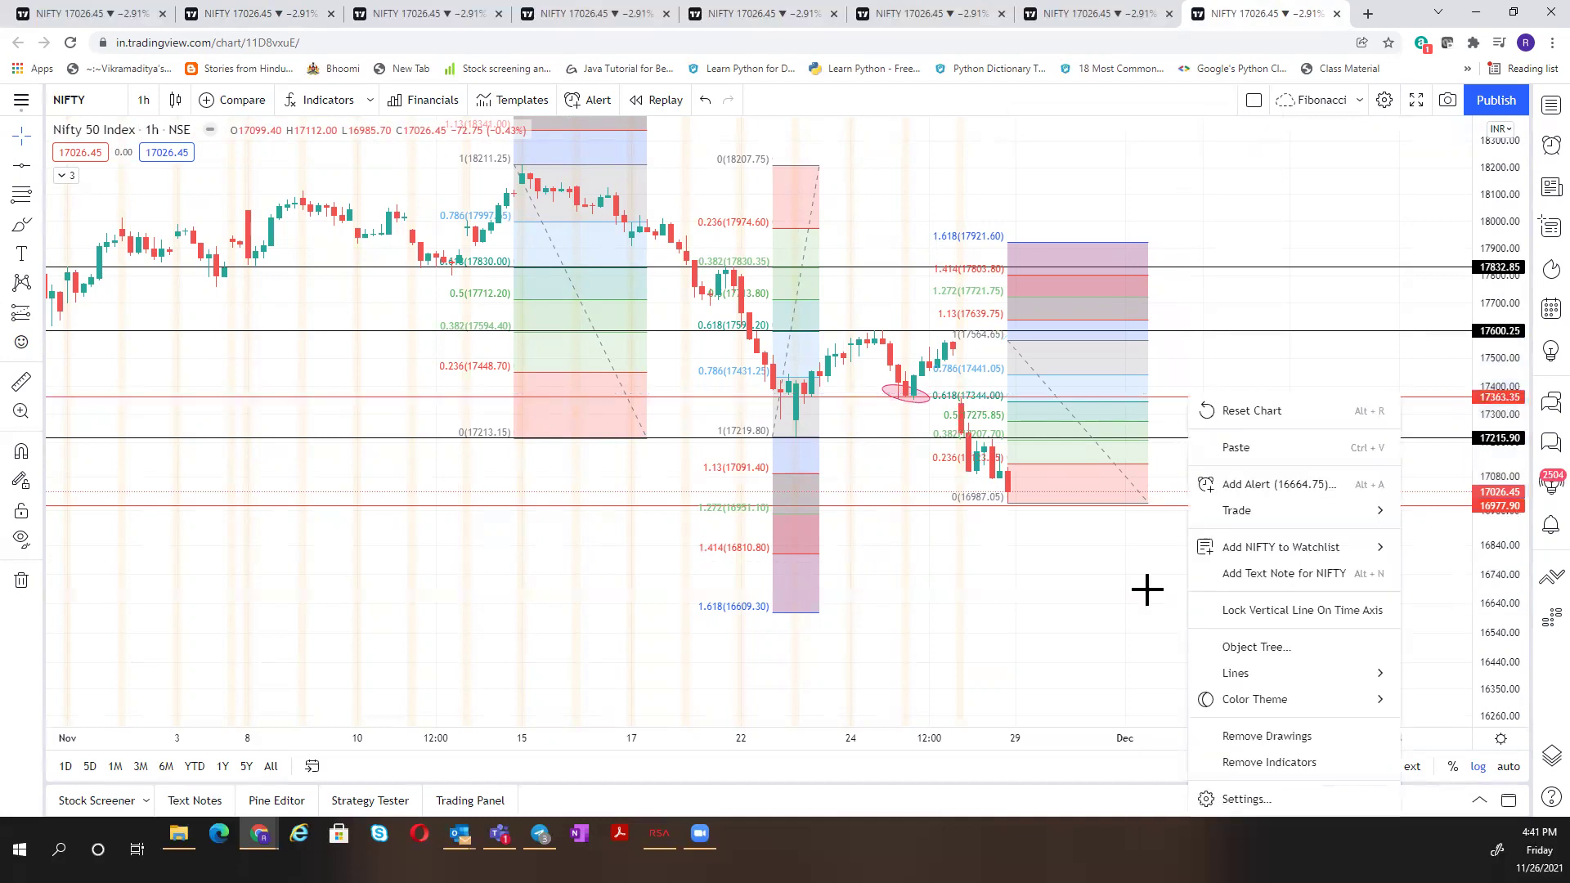
pyautogui.click(1111, 593)
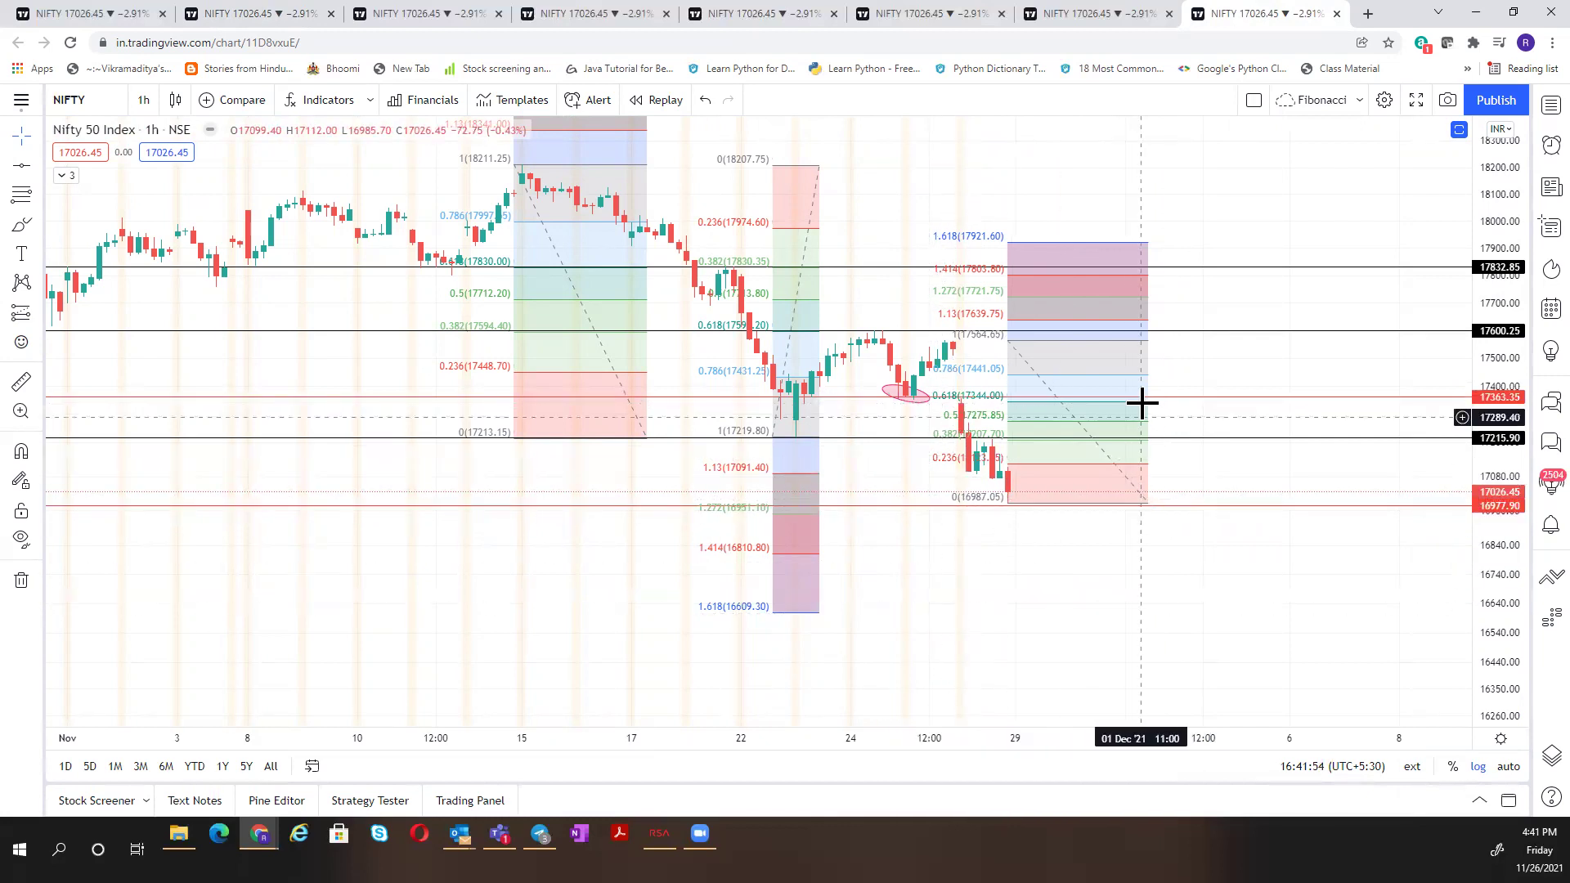
# - Move the upper anchor of the newest retracement clear of the candles to about 2 December 11:00, at 17564.65
pyautogui.click(1008, 342)
pyautogui.moveTo(1008, 342); pyautogui.dragTo(1195, 341)
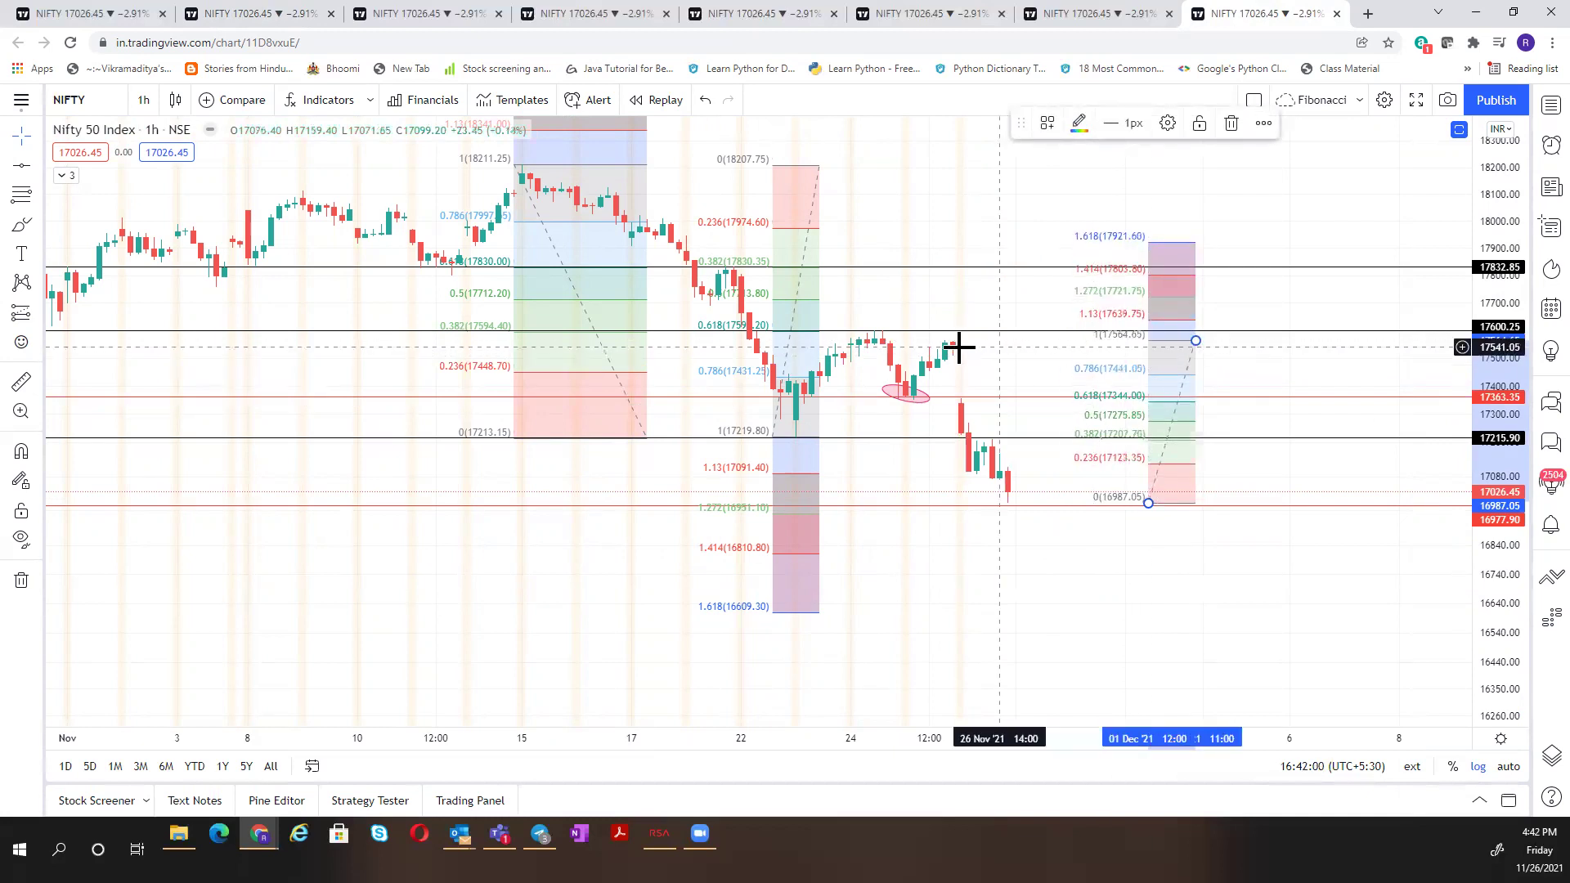